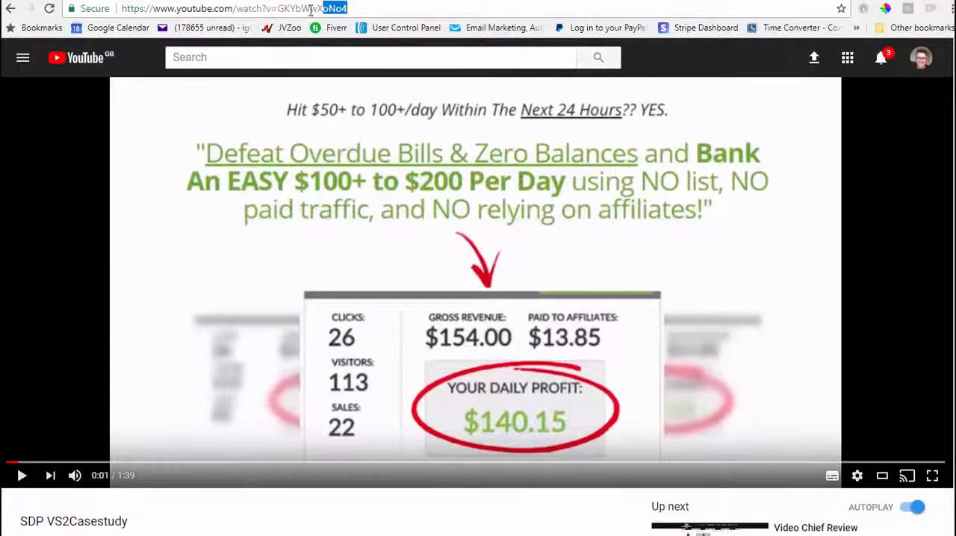
Highlight the video ID in the YouTube video's web address.
{"action": "left_click_drag", "start_coordinate": [311, 9], "coordinate": [285, 10]}
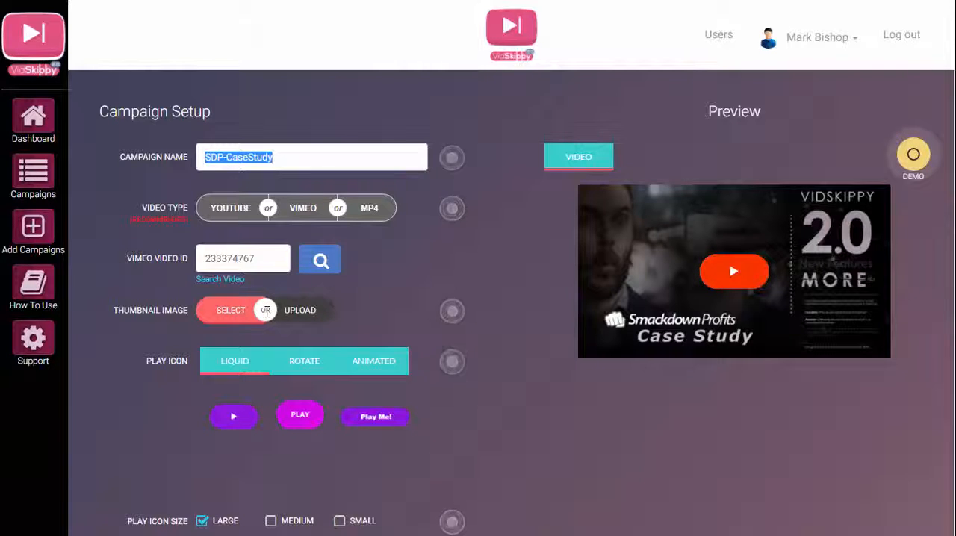
Look through the campaign's thumbnail image library, close it and show the thumbnail upload option.
{"action": "left_click", "coordinate": [230, 314]}
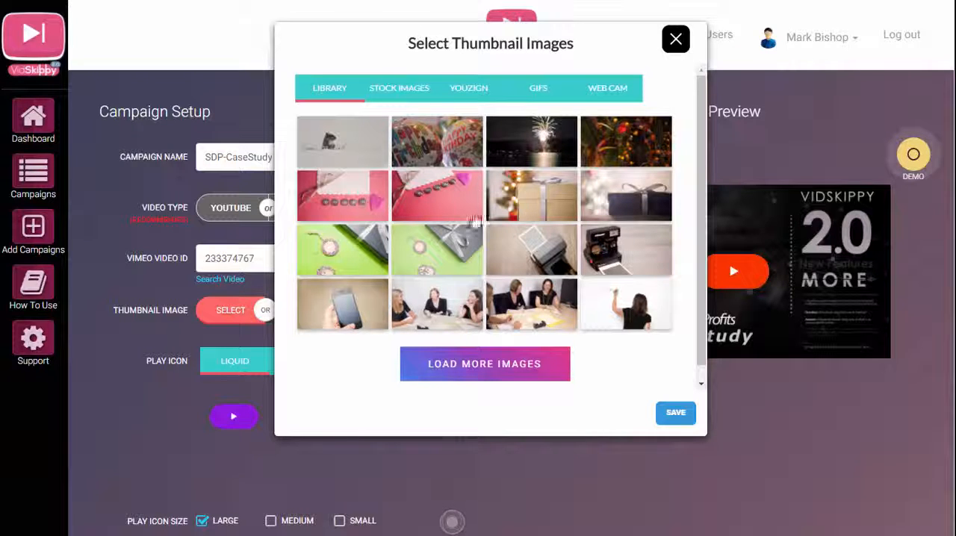
{"action": "left_click", "coordinate": [674, 47]}
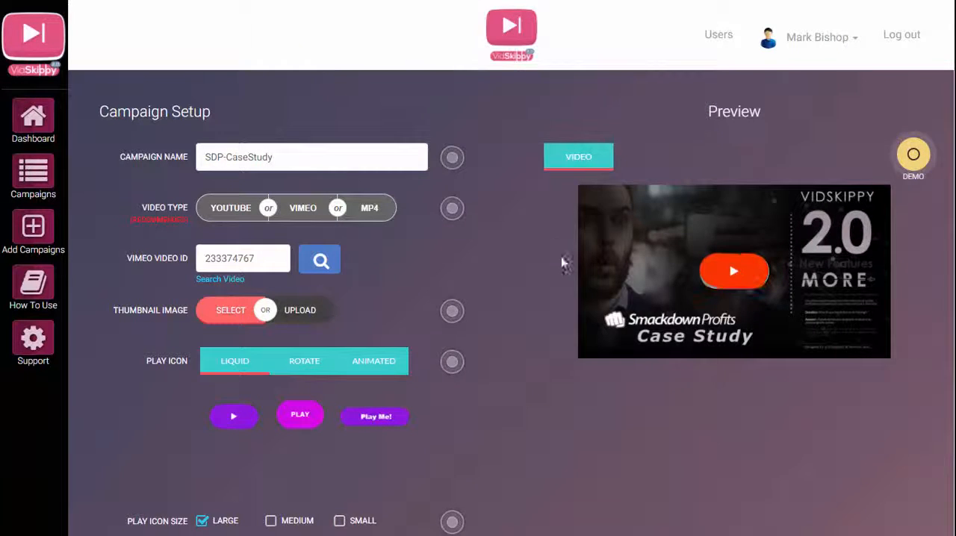
{"action": "left_click", "coordinate": [301, 315]}
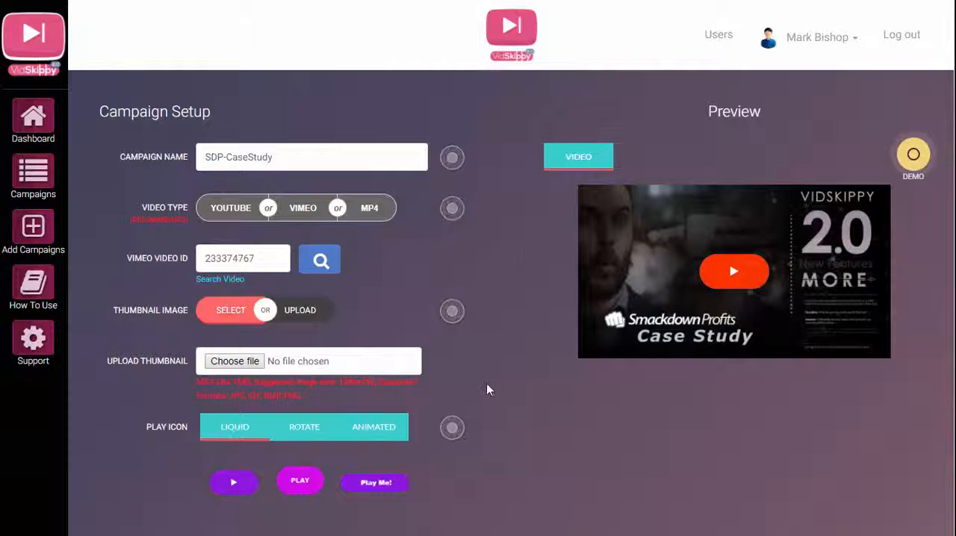
Try the orange liquid PLAY icon on the video, switch to the magenta one and save it.
{"action": "scroll", "coordinate": [487, 385], "scroll_direction": "down", "scroll_amount": 1}
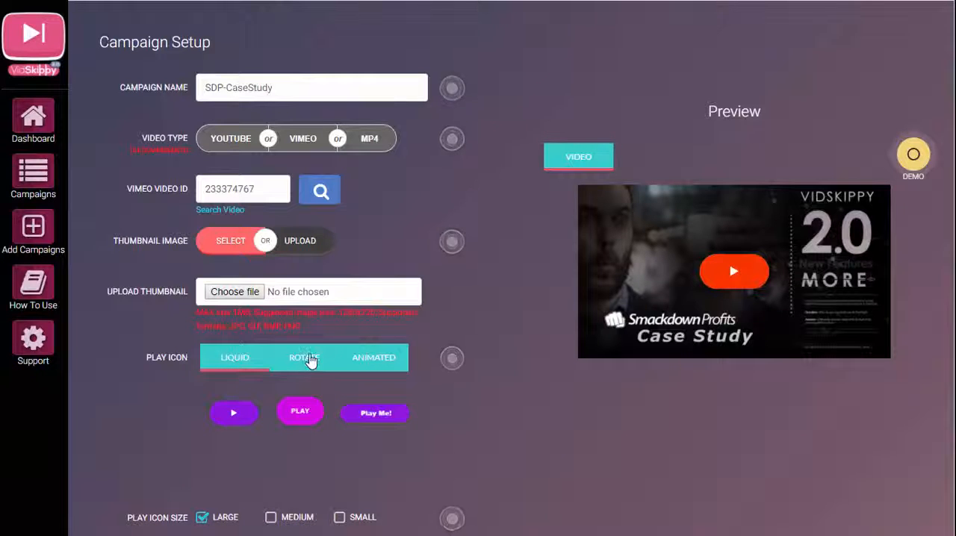
{"action": "left_click", "coordinate": [299, 413]}
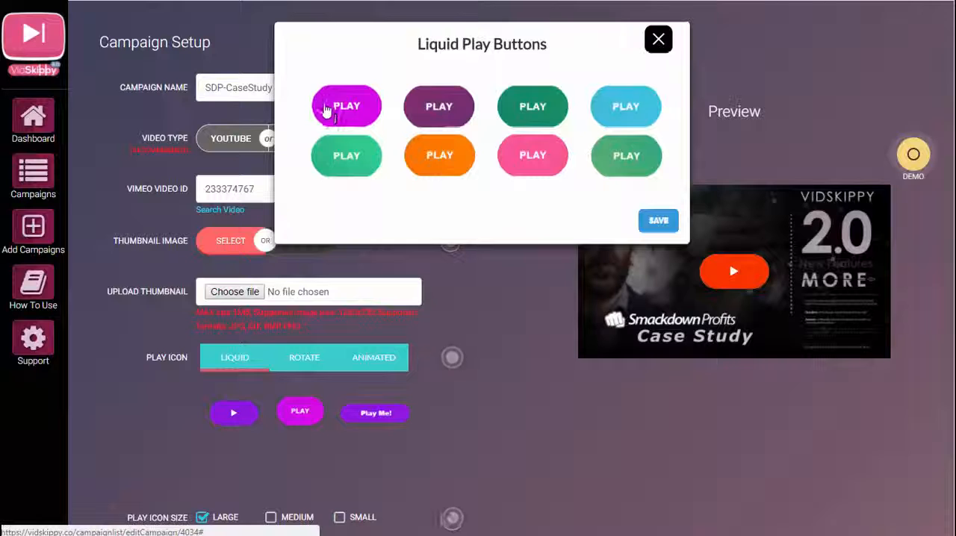
{"action": "left_click", "coordinate": [441, 157]}
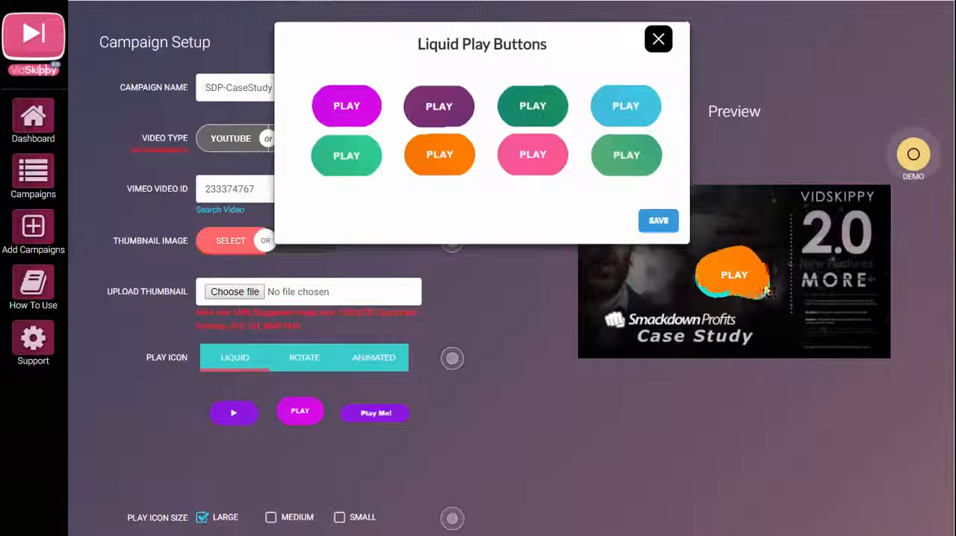
{"action": "left_click", "coordinate": [348, 111]}
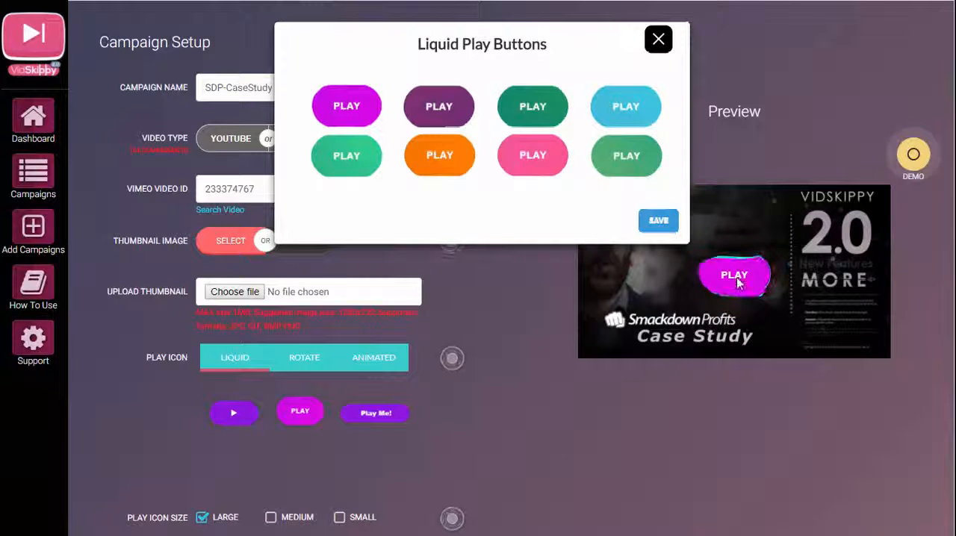
{"action": "left_click", "coordinate": [656, 222]}
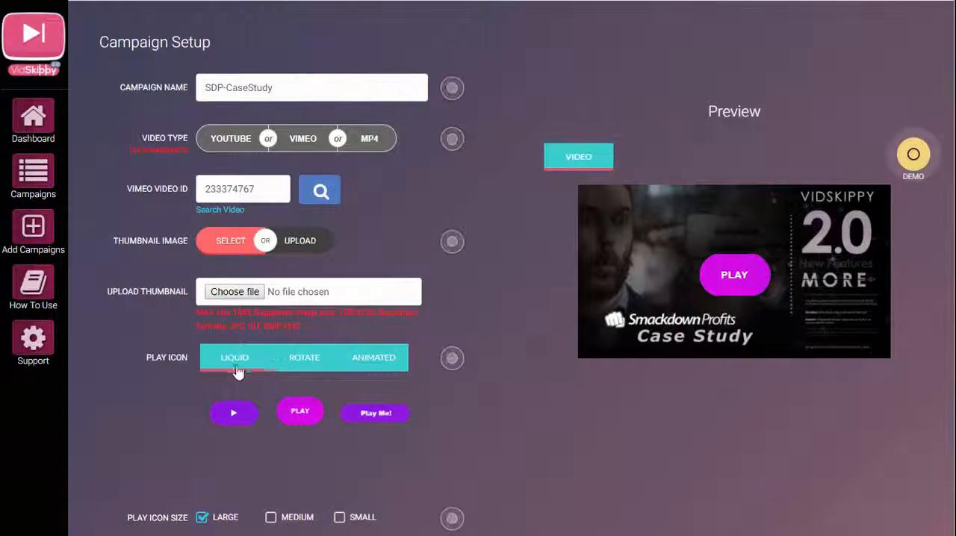
Preview the rotating play icon, and set the play icon to the animated solid-circle style in white.
{"action": "left_click", "coordinate": [303, 361]}
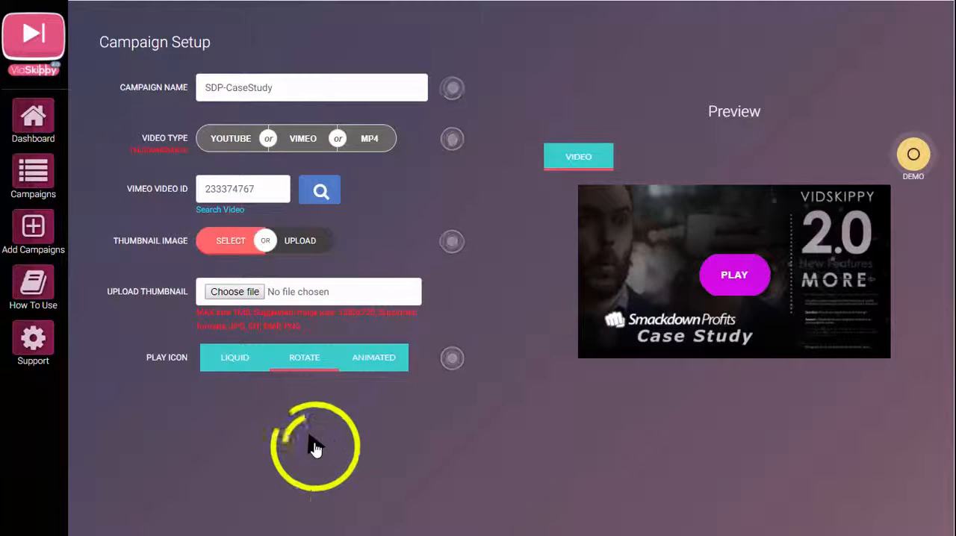
{"action": "left_click", "coordinate": [377, 360]}
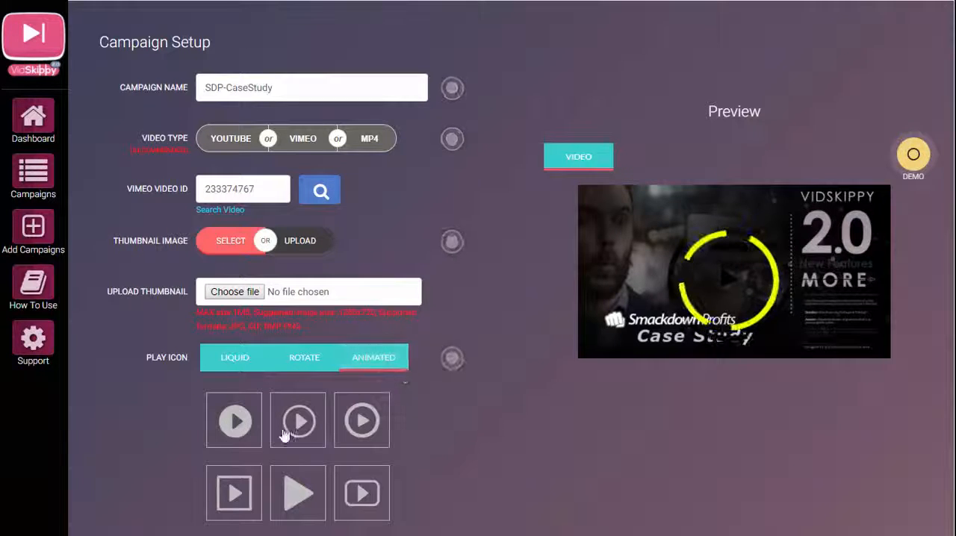
{"action": "left_click", "coordinate": [230, 418]}
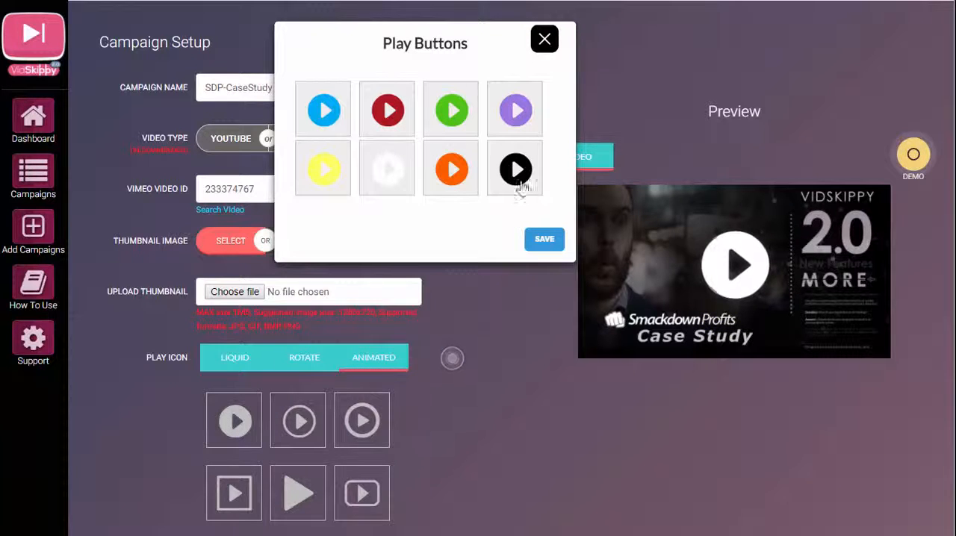
{"action": "left_click", "coordinate": [543, 240]}
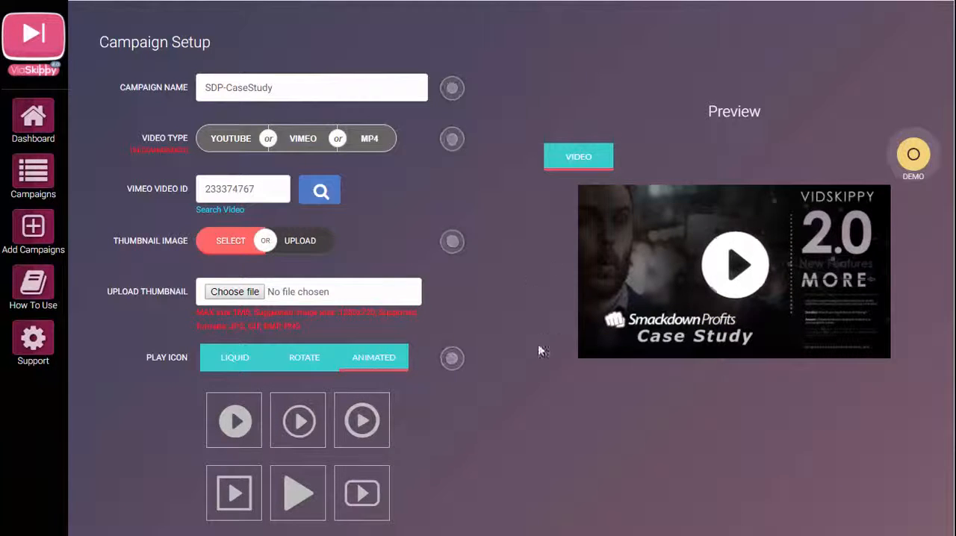
Examine the campaign's play icon size, social thumbnail, player dimension, player position and element settings.
{"action": "scroll", "coordinate": [529, 263], "scroll_direction": "down", "scroll_amount": 1}
{"action": "scroll", "coordinate": [529, 270], "scroll_direction": "down", "scroll_amount": 3}
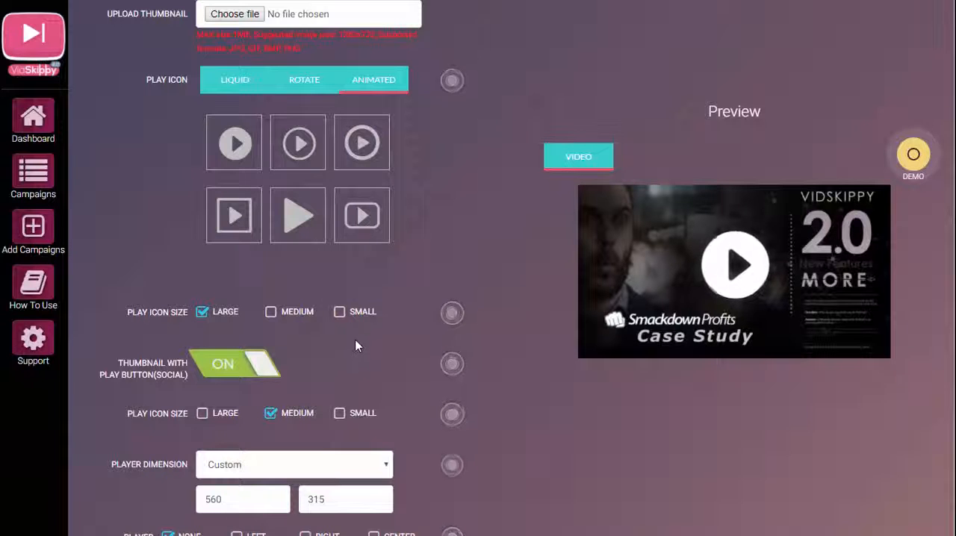
{"action": "scroll", "coordinate": [295, 363], "scroll_direction": "down", "scroll_amount": 1}
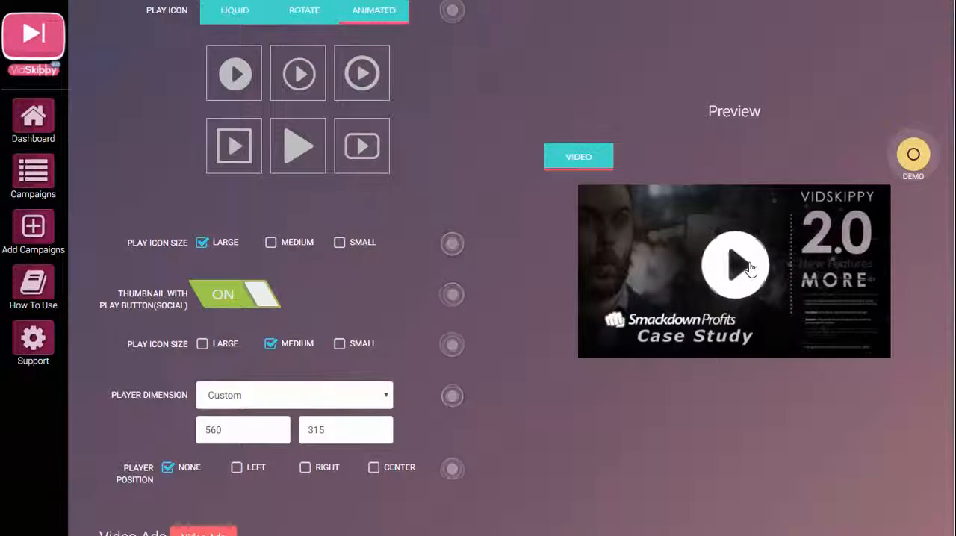
{"action": "scroll", "coordinate": [589, 297], "scroll_direction": "down", "scroll_amount": 1}
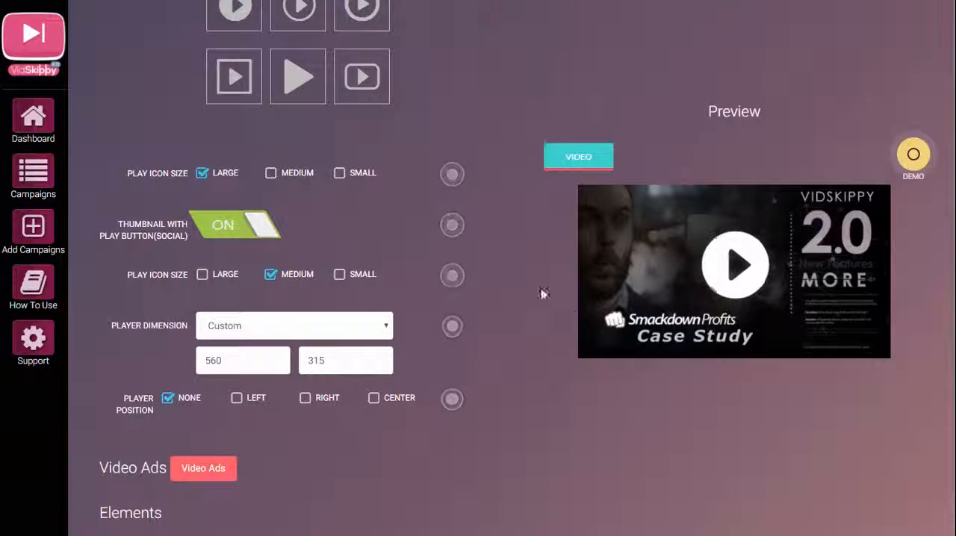
{"action": "scroll", "coordinate": [396, 291], "scroll_direction": "down", "scroll_amount": 1}
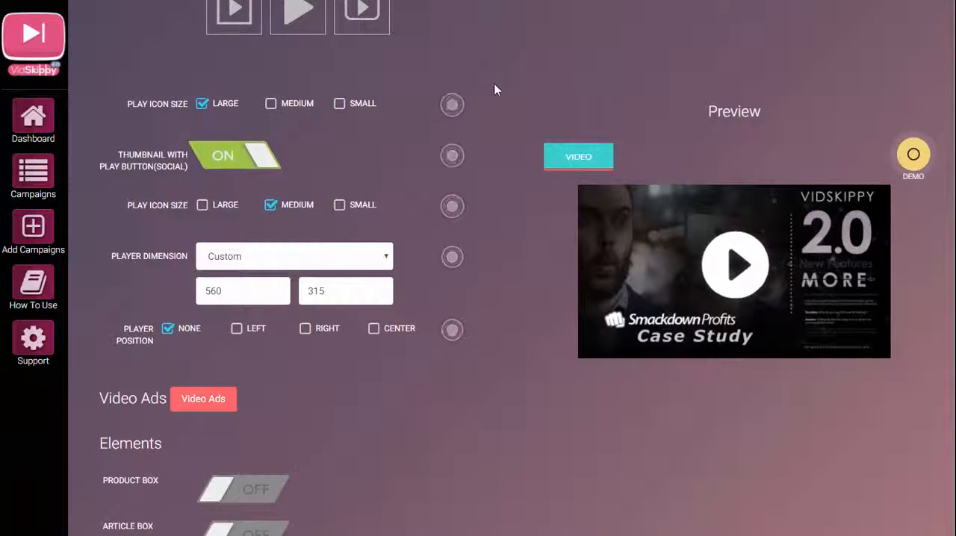
{"action": "scroll", "coordinate": [495, 83], "scroll_direction": "down", "scroll_amount": 2}
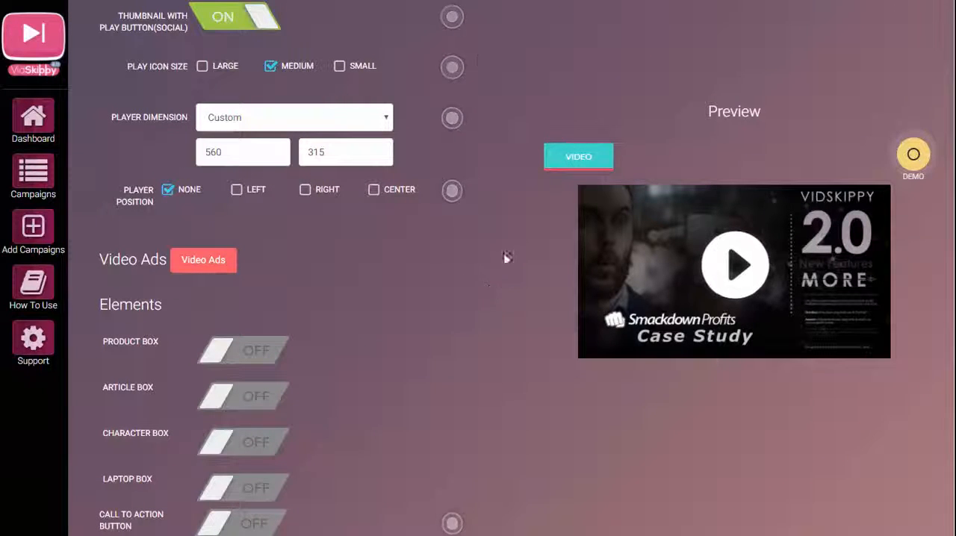
{"action": "scroll", "coordinate": [441, 251], "scroll_direction": "up", "scroll_amount": 1}
{"action": "scroll", "coordinate": [430, 258], "scroll_direction": "up", "scroll_amount": 5}
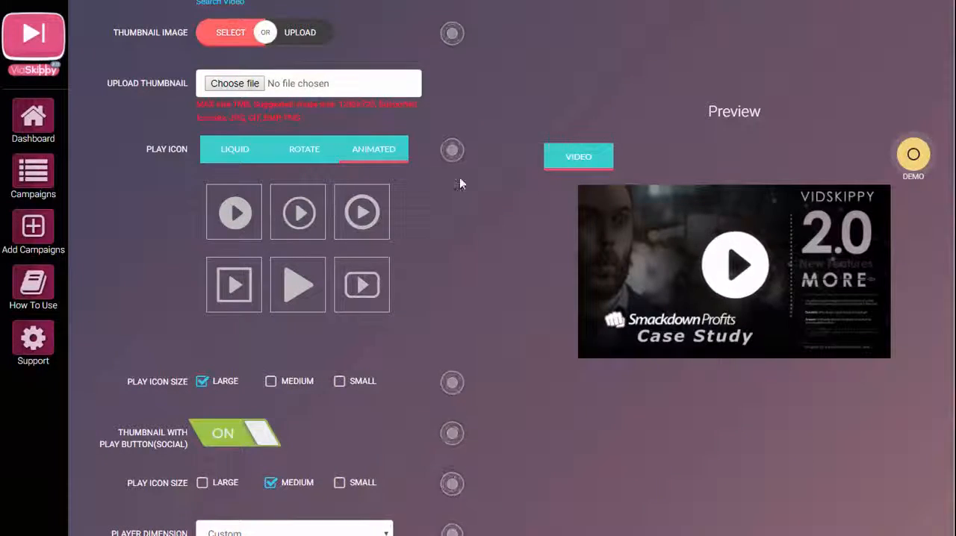
{"action": "scroll", "coordinate": [448, 172], "scroll_direction": "up", "scroll_amount": 3}
{"action": "scroll", "coordinate": [326, 121], "scroll_direction": "up", "scroll_amount": 1}
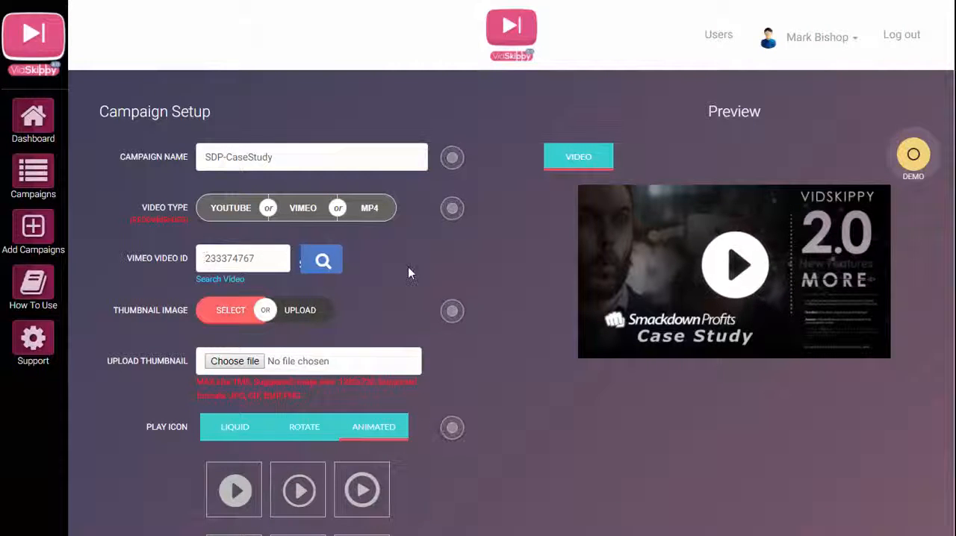
Open the campaign's video ads and highlight the MP4 video URL of Video Ad 2.
{"action": "scroll", "coordinate": [490, 303], "scroll_direction": "down", "scroll_amount": 6}
{"action": "scroll", "coordinate": [493, 320], "scroll_direction": "down", "scroll_amount": 5}
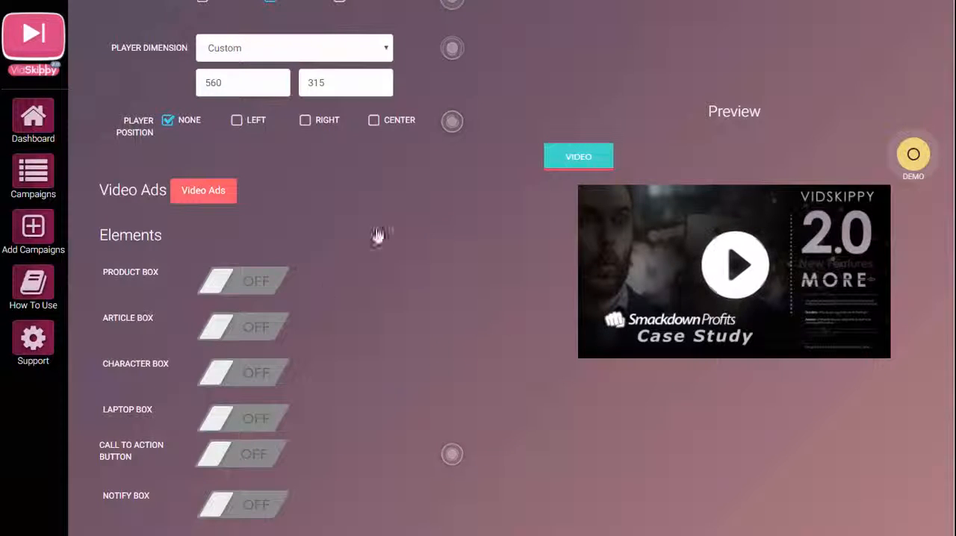
{"action": "scroll", "coordinate": [458, 257], "scroll_direction": "down", "scroll_amount": 1}
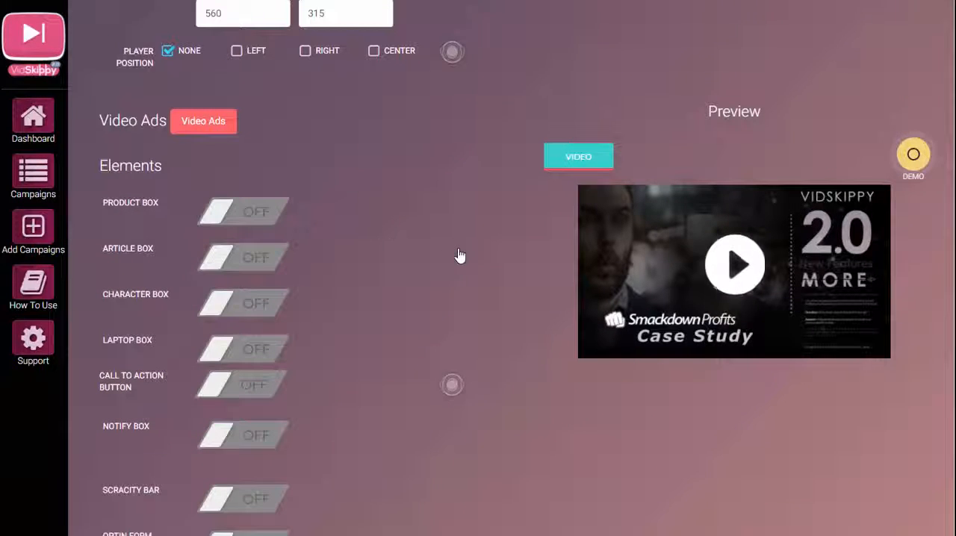
{"action": "left_click", "coordinate": [200, 127]}
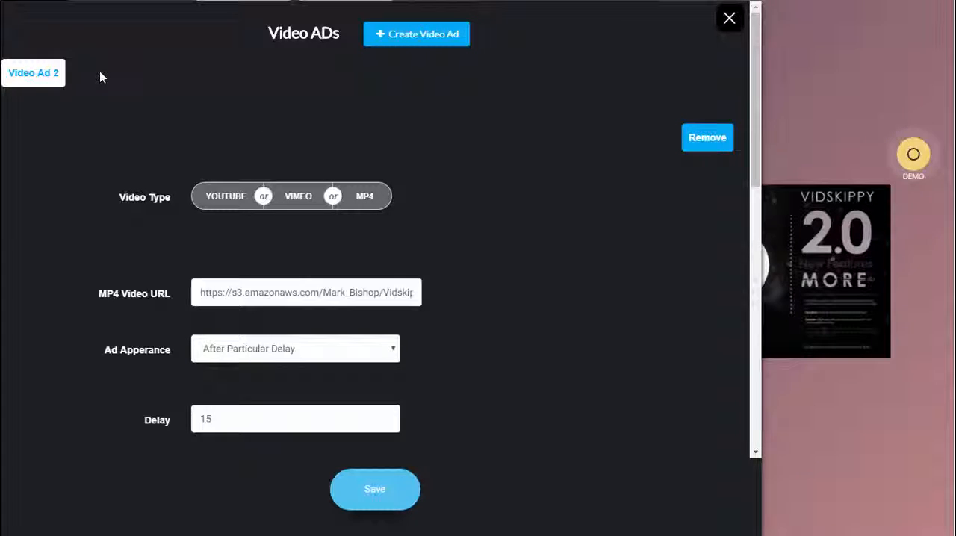
{"action": "scroll", "coordinate": [202, 101], "scroll_direction": "down", "scroll_amount": 1}
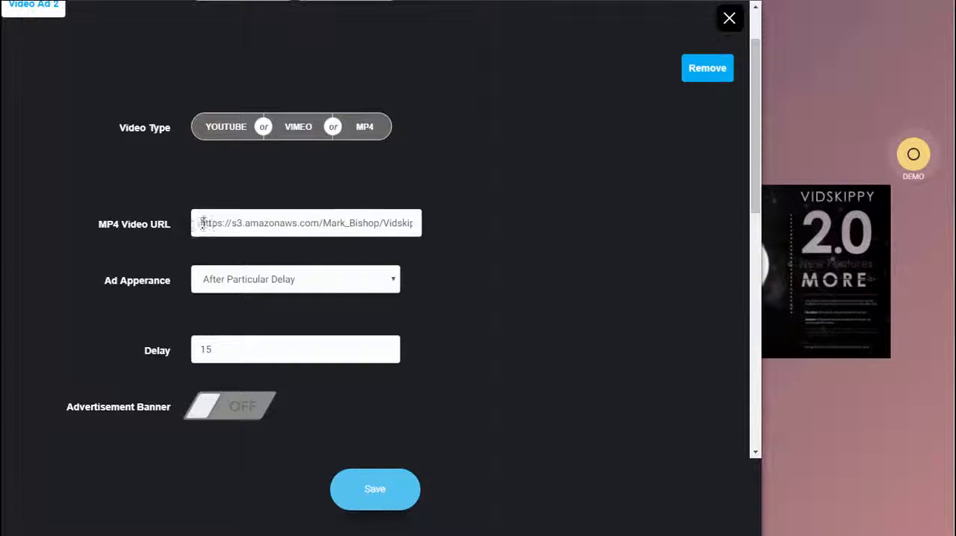
{"action": "left_click_drag", "start_coordinate": [202, 223], "coordinate": [504, 241]}
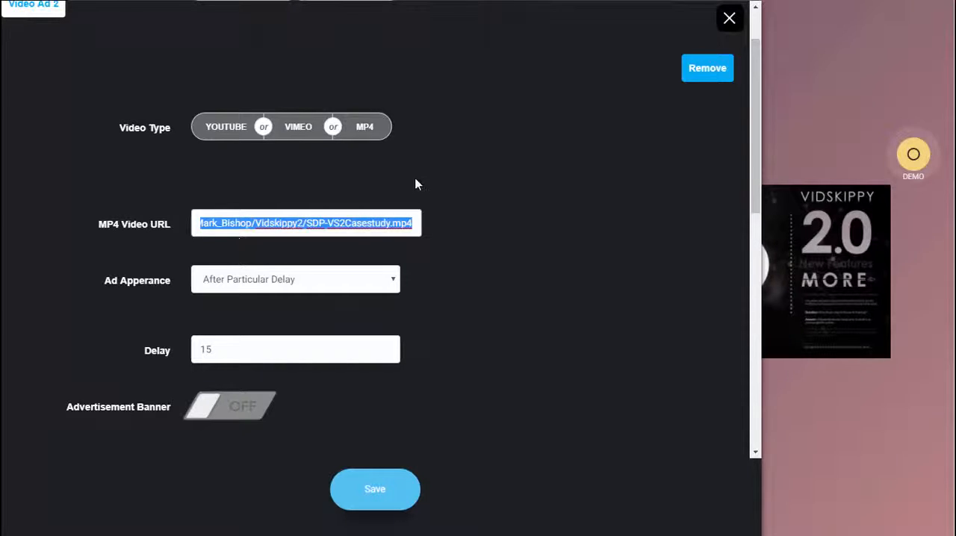
Examine Video Ad 2's appearance options, delay, advertisement banner, skip button, call to action and box element settings.
{"action": "scroll", "coordinate": [438, 317], "scroll_direction": "down", "scroll_amount": 2}
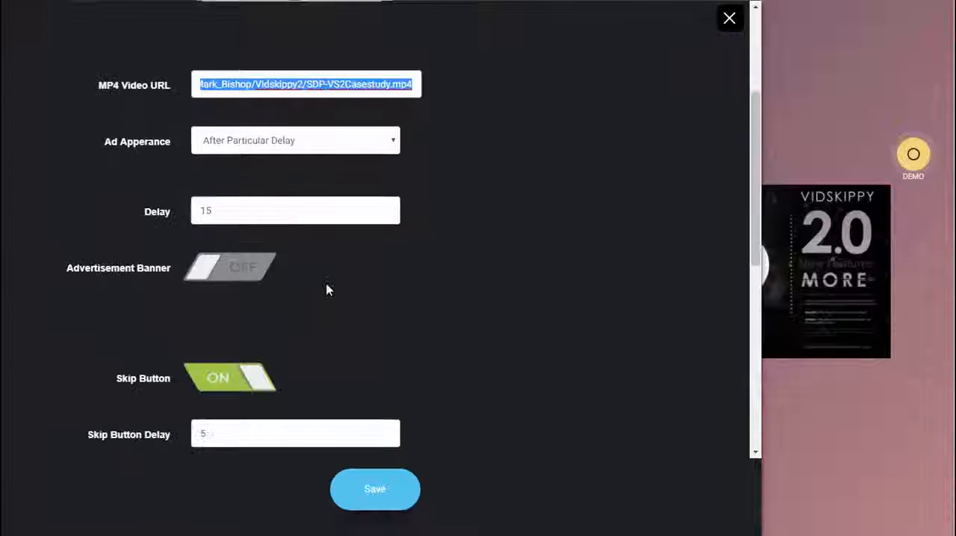
{"action": "left_click", "coordinate": [395, 145]}
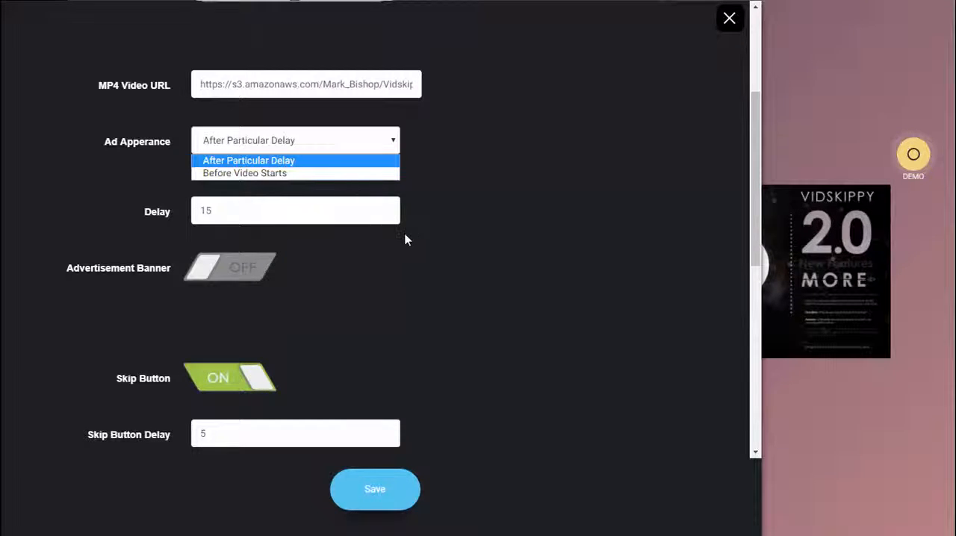
{"action": "scroll", "coordinate": [403, 236], "scroll_direction": "down", "scroll_amount": 1}
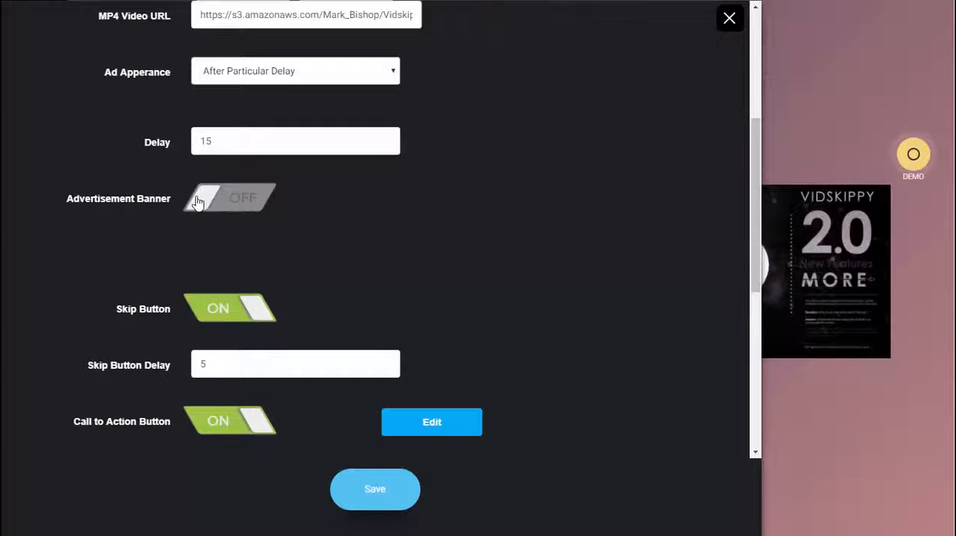
{"action": "scroll", "coordinate": [321, 224], "scroll_direction": "down", "scroll_amount": 1}
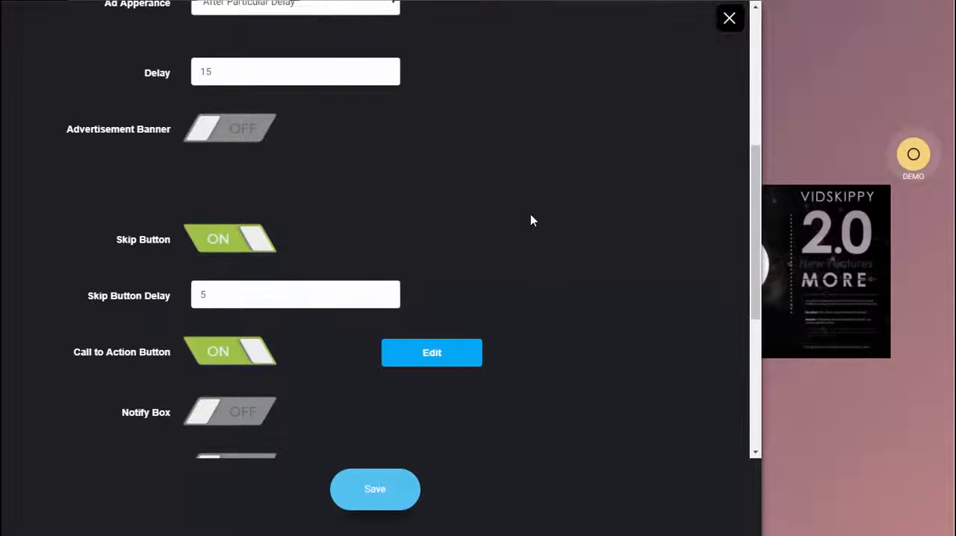
{"action": "scroll", "coordinate": [531, 220], "scroll_direction": "down", "scroll_amount": 1}
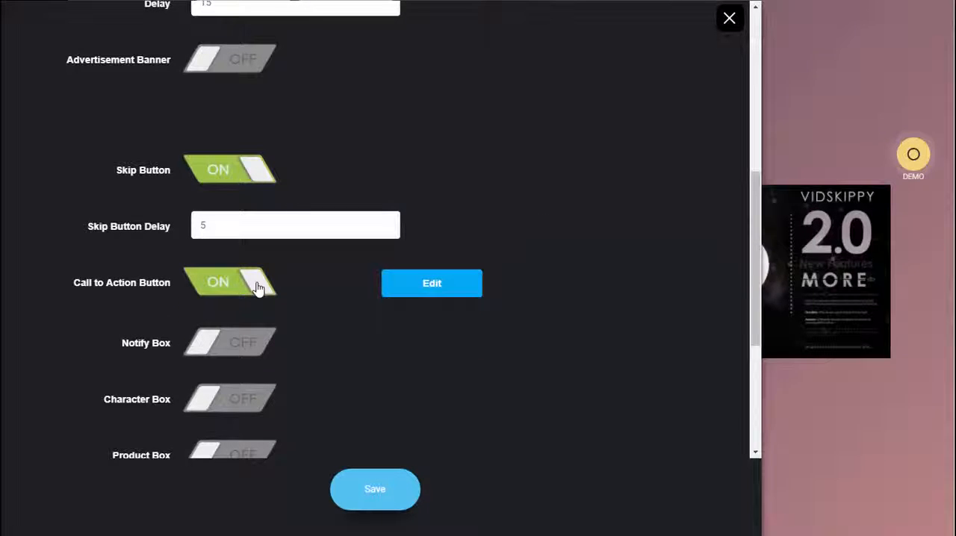
{"action": "scroll", "coordinate": [324, 287], "scroll_direction": "down", "scroll_amount": 1}
{"action": "scroll", "coordinate": [304, 259], "scroll_direction": "down", "scroll_amount": 2}
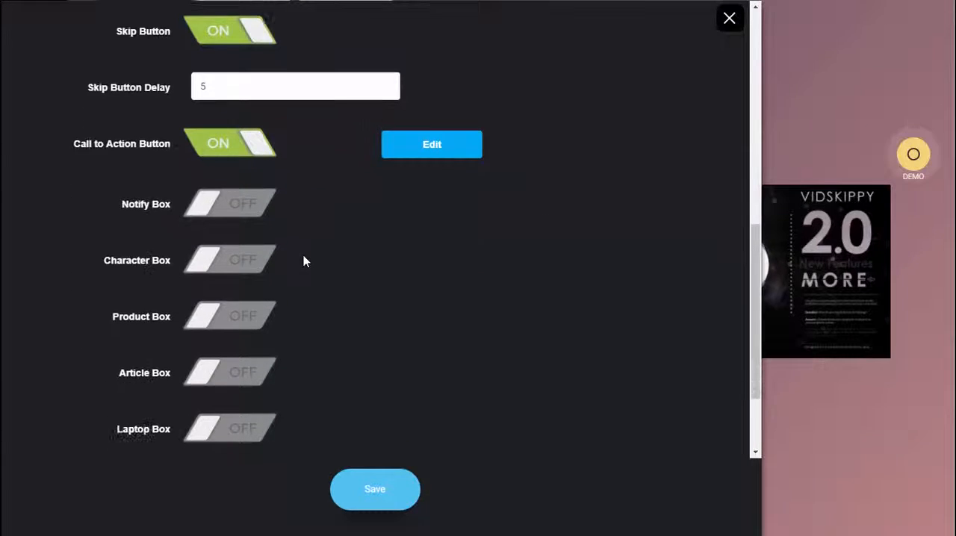
{"action": "scroll", "coordinate": [305, 261], "scroll_direction": "down", "scroll_amount": 1}
{"action": "scroll", "coordinate": [307, 306], "scroll_direction": "up", "scroll_amount": 2}
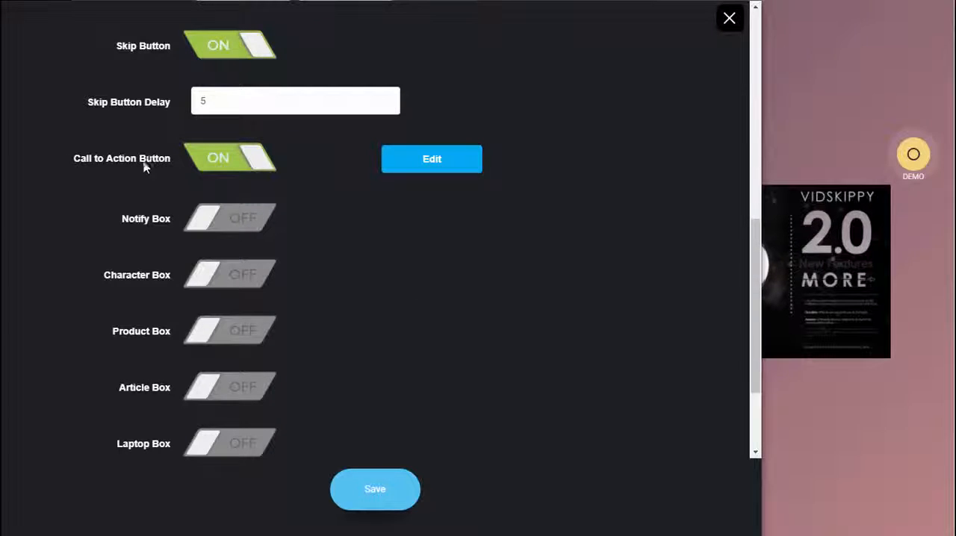
Open Video Ad 2's call to action settings, highlight its button link, and review the available image and custom button styles.
{"action": "left_click", "coordinate": [433, 161]}
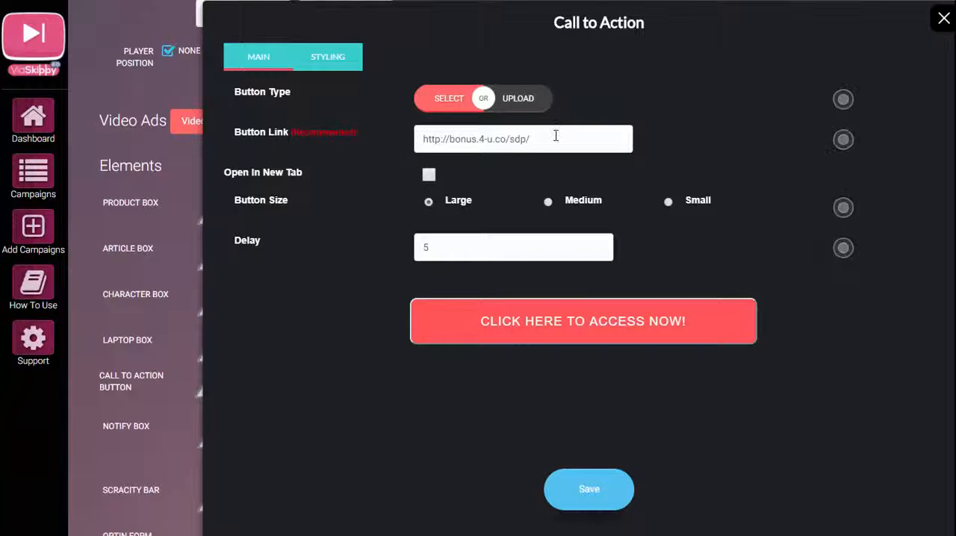
{"action": "left_click_drag", "start_coordinate": [556, 136], "coordinate": [423, 139]}
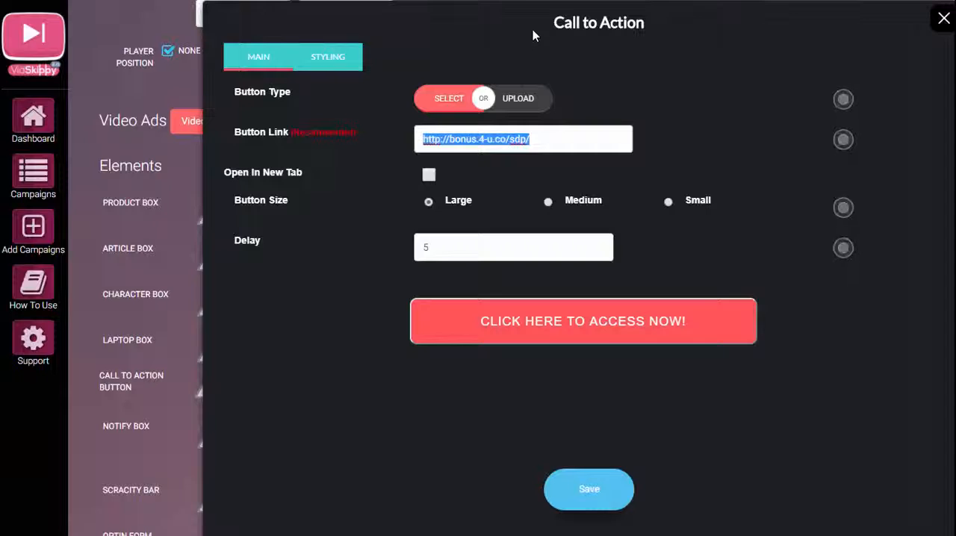
{"action": "left_click", "coordinate": [449, 101]}
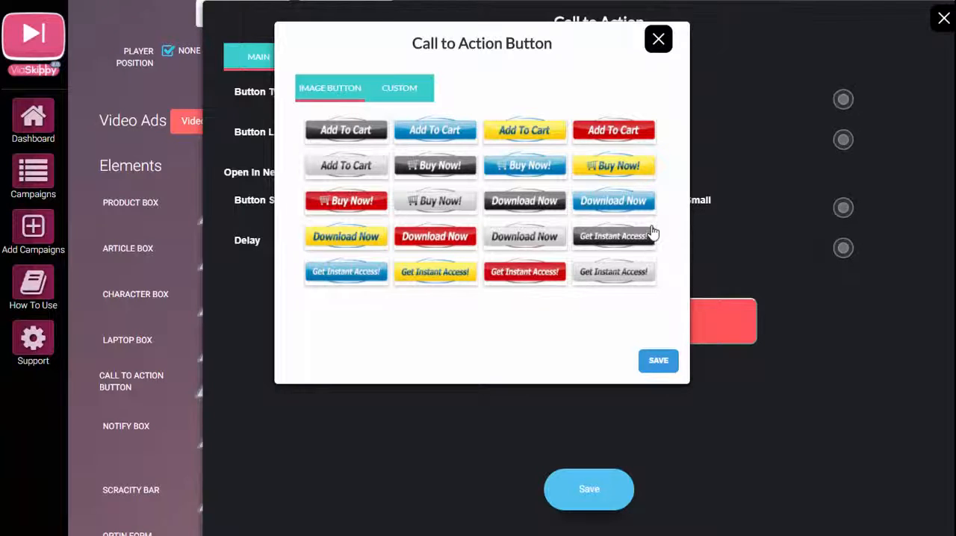
{"action": "left_click", "coordinate": [402, 89]}
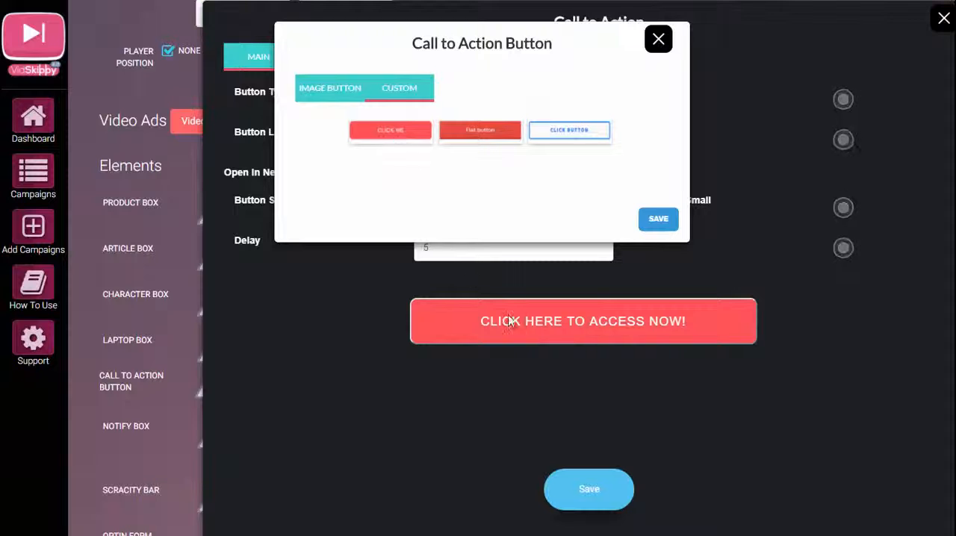
{"action": "left_click", "coordinate": [659, 219]}
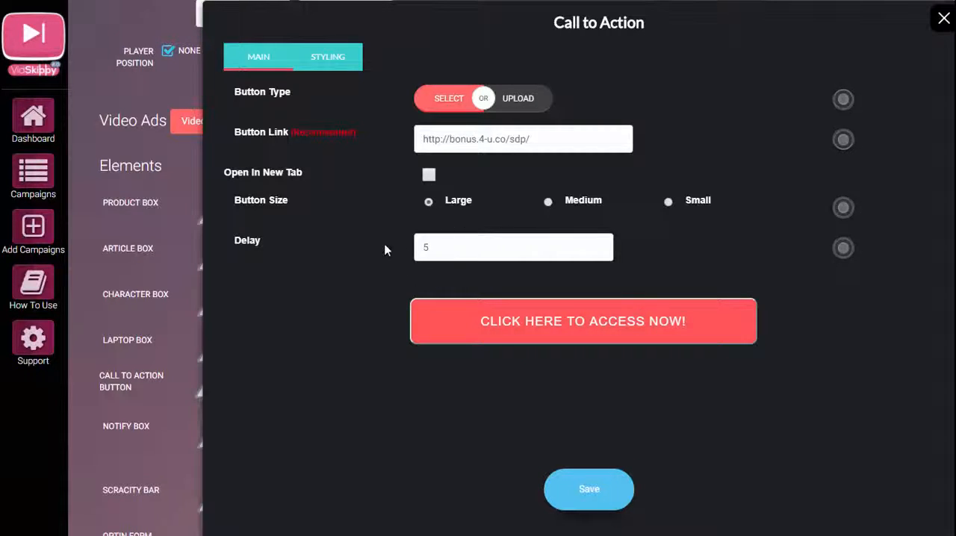
Set the call to action button's position to Middle Center and save its settings.
{"action": "left_click", "coordinate": [329, 58]}
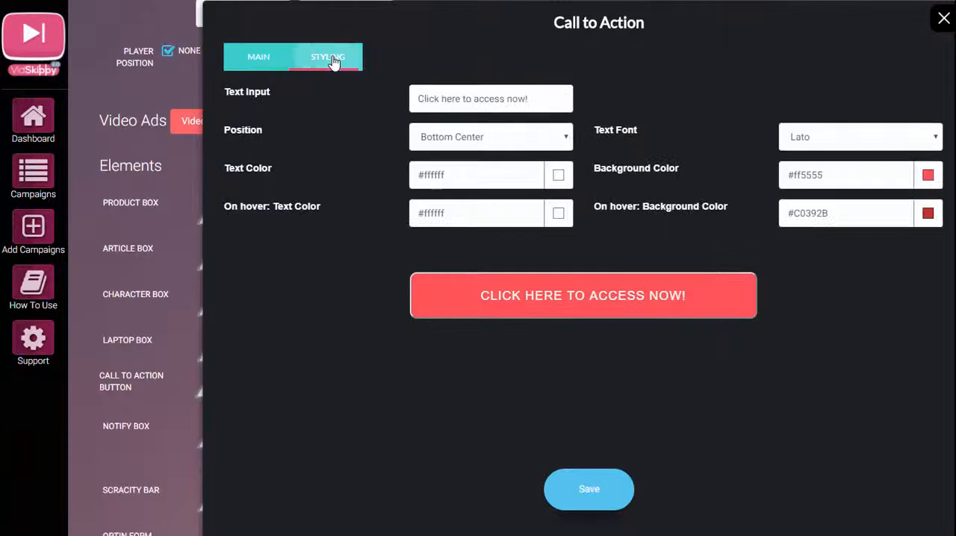
{"action": "left_click", "coordinate": [566, 141]}
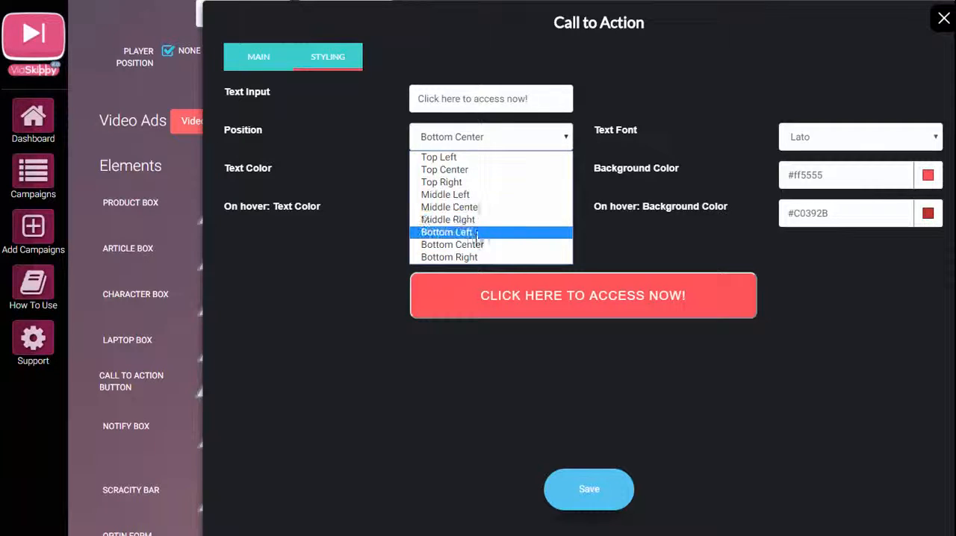
{"action": "left_click", "coordinate": [482, 208]}
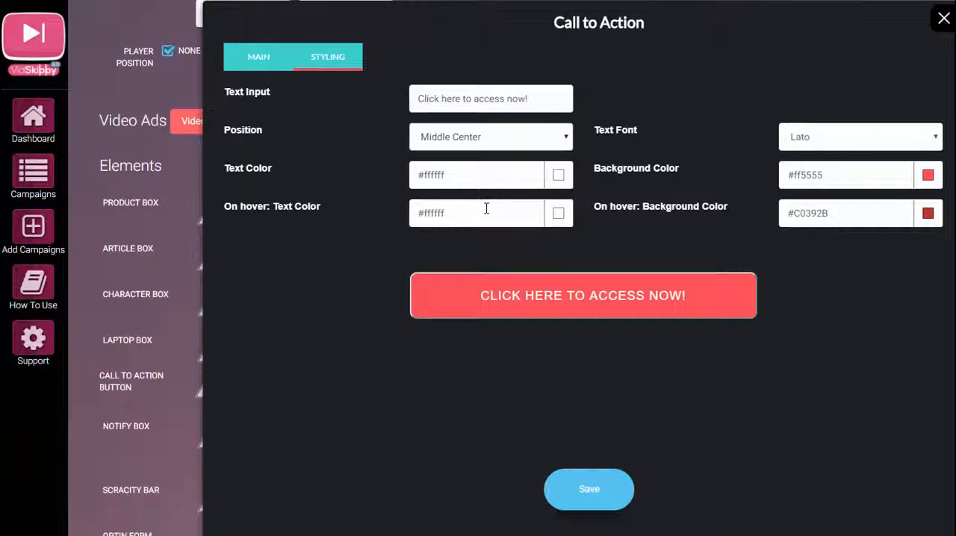
{"action": "left_click", "coordinate": [260, 60]}
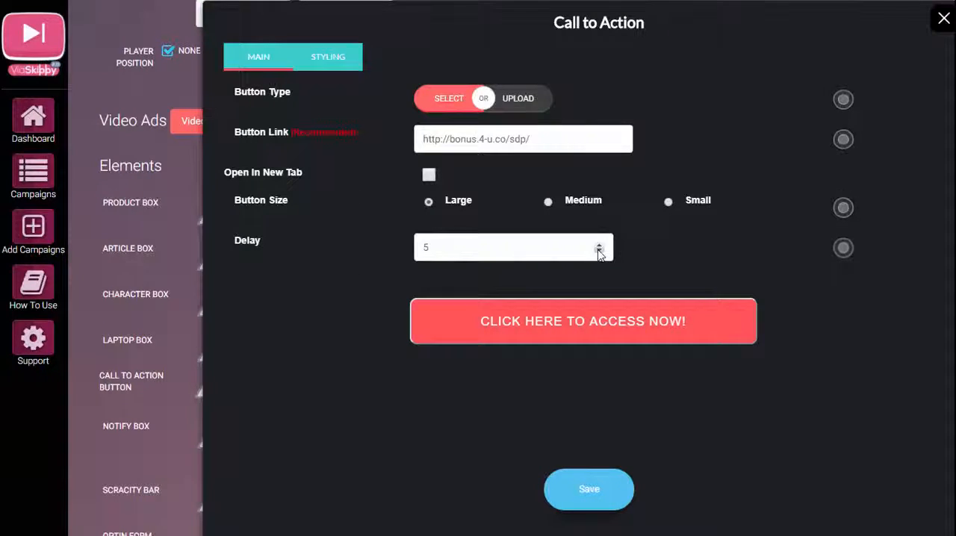
{"action": "left_click", "coordinate": [588, 490]}
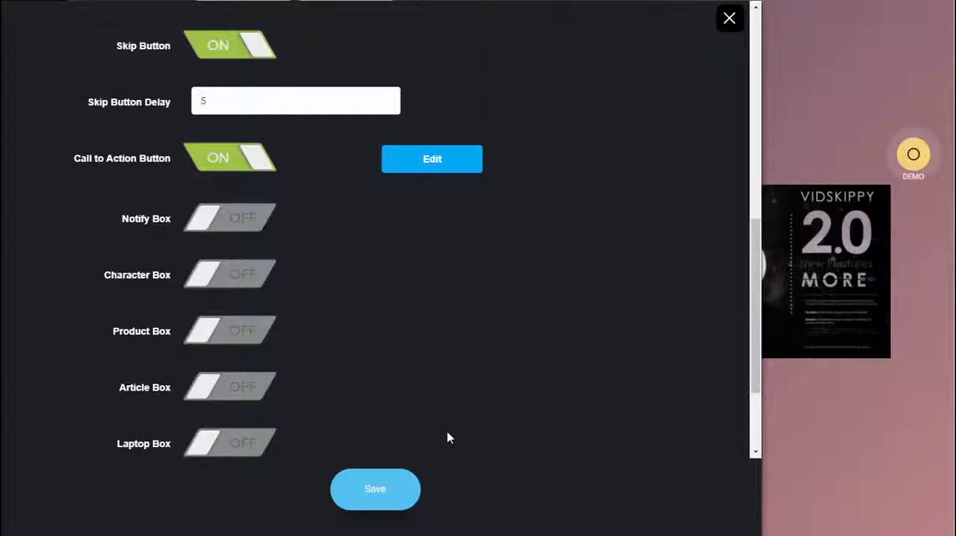
Save the video ad settings and update the campaign.
{"action": "left_click", "coordinate": [376, 492]}
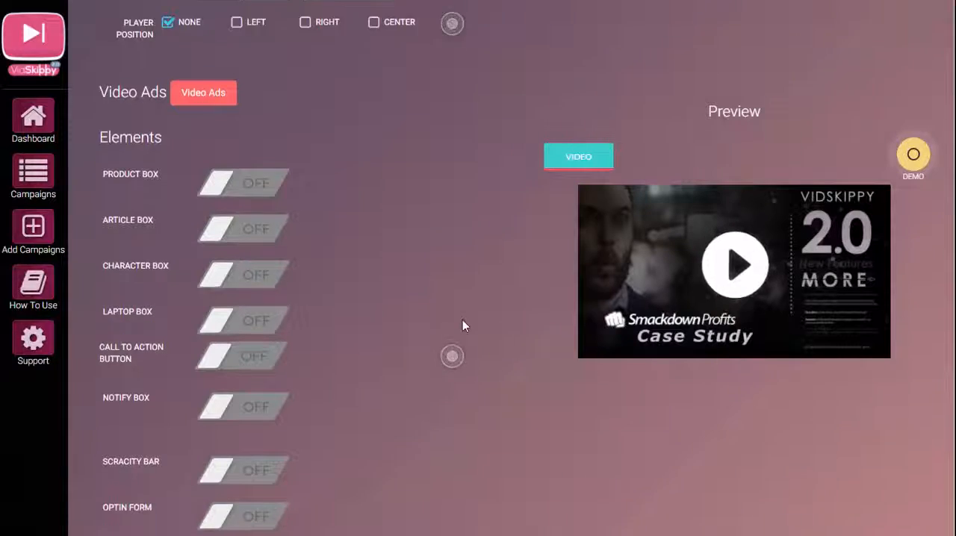
{"action": "scroll", "coordinate": [463, 320], "scroll_direction": "down", "scroll_amount": 4}
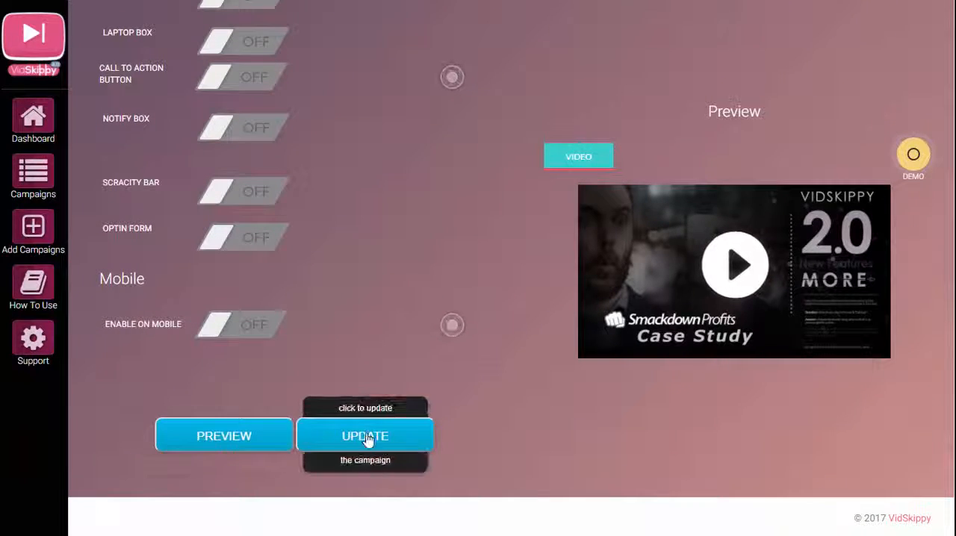
{"action": "left_click", "coordinate": [366, 438]}
Find SDP-CaseStudy in the campaign list and examine its Generate HTML and Site Jack options.
{"action": "scroll", "coordinate": [426, 299], "scroll_direction": "down", "scroll_amount": 2}
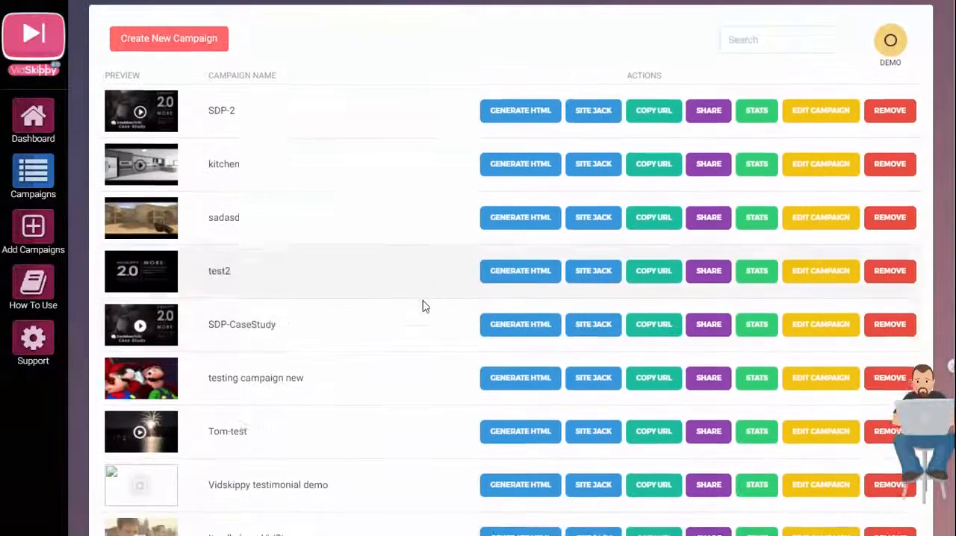
{"action": "scroll", "coordinate": [423, 306], "scroll_direction": "down", "scroll_amount": 1}
{"action": "left_click", "coordinate": [489, 246]}
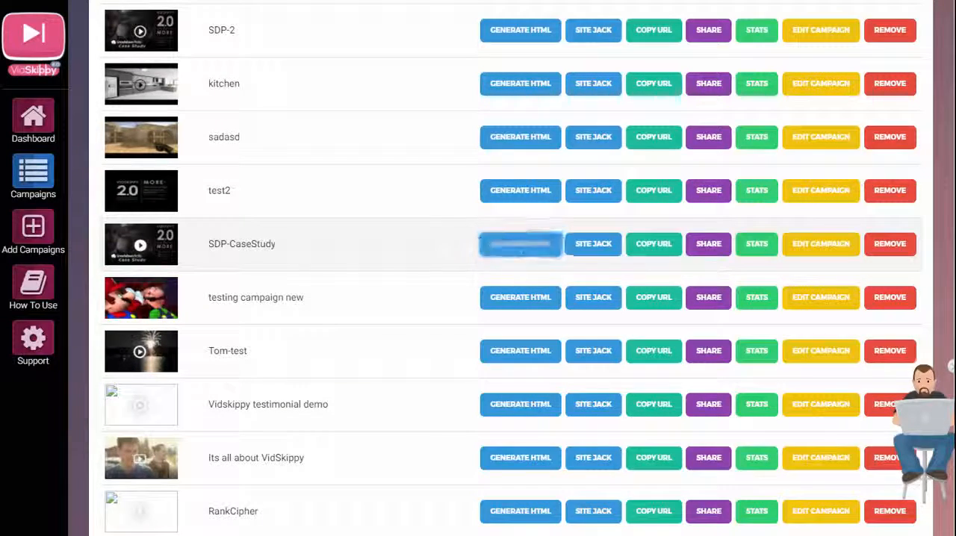
{"action": "scroll", "coordinate": [554, 247], "scroll_direction": "down", "scroll_amount": 1}
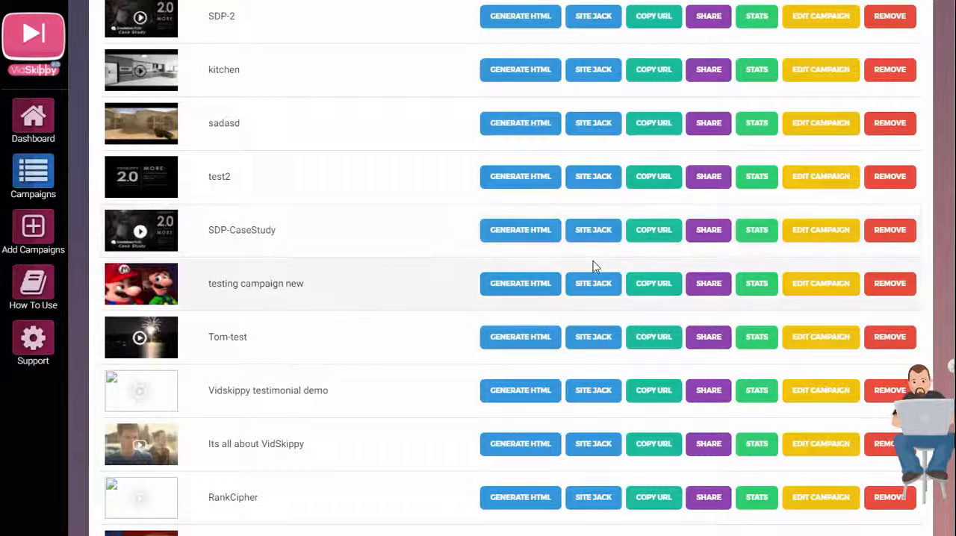
{"action": "left_click", "coordinate": [592, 232]}
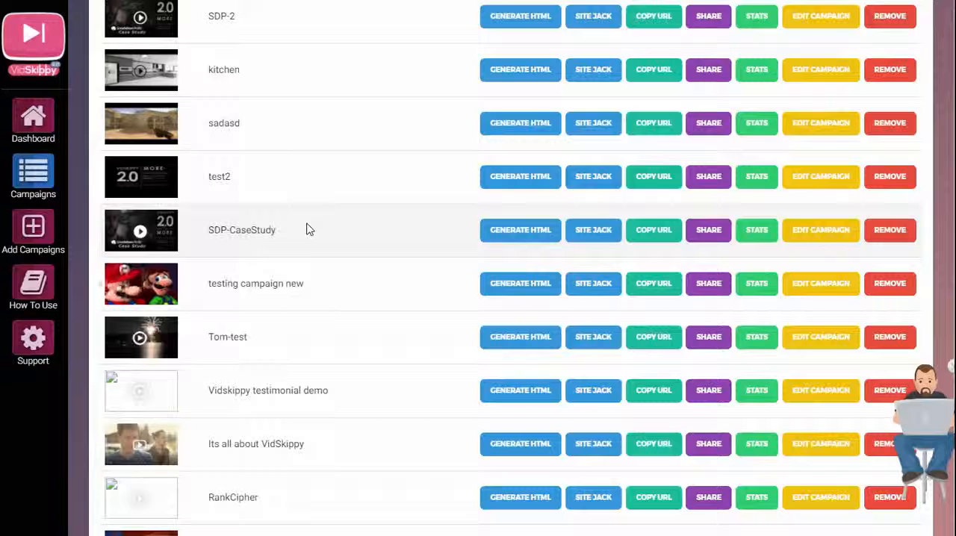
Copy the SDP-CaseStudy campaign URL, open it in a new browser tab, and play the video.
{"action": "left_click", "coordinate": [653, 233]}
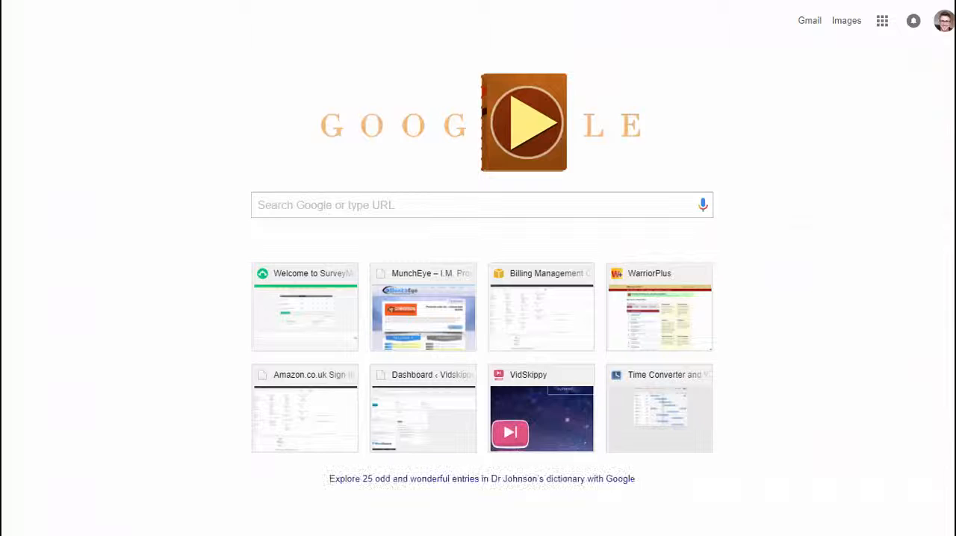
{"action": "right_click", "coordinate": [288, 1]}
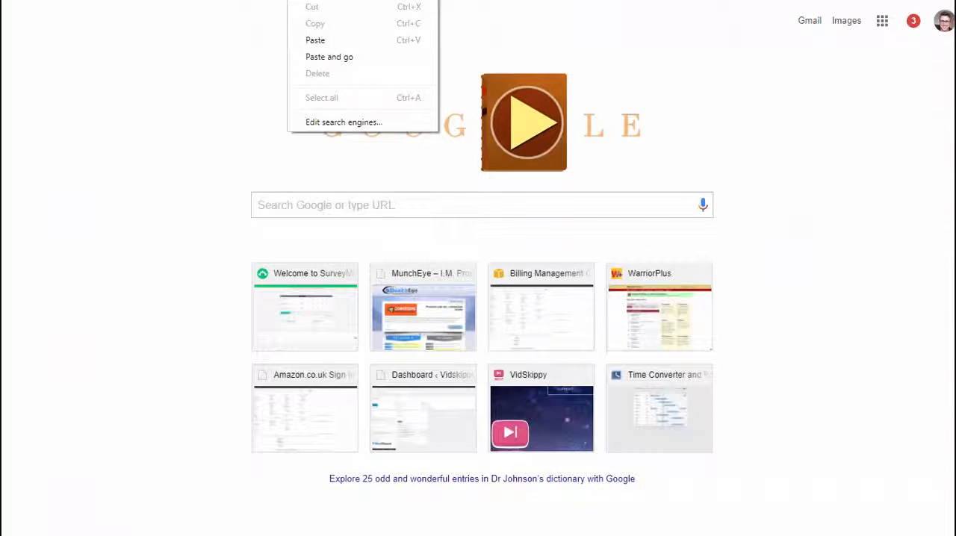
{"action": "left_click", "coordinate": [333, 58]}
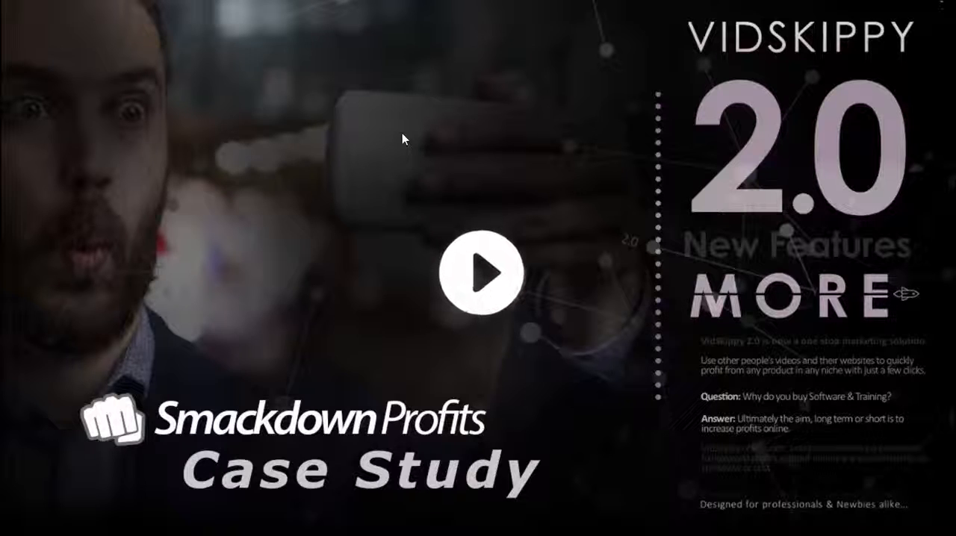
{"action": "left_click", "coordinate": [492, 290]}
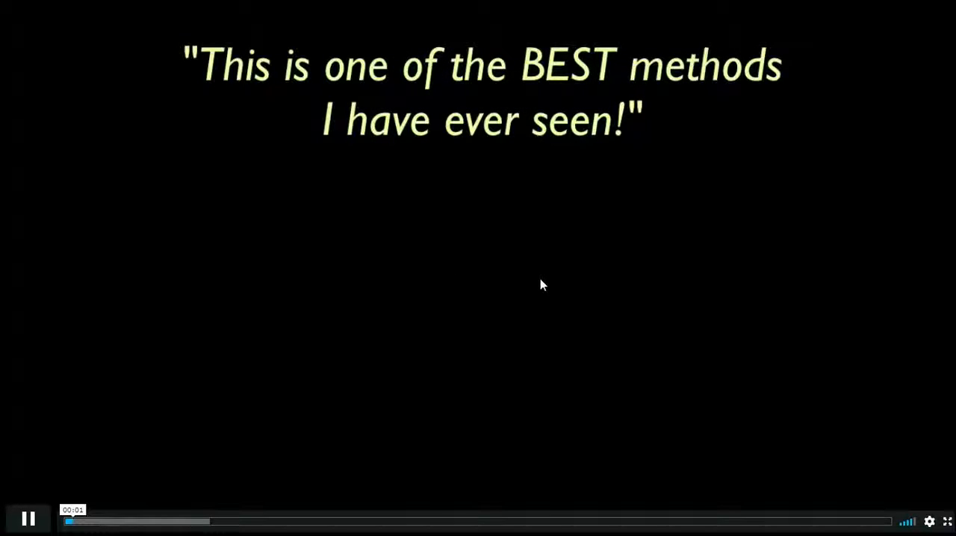
{"action": "left_click", "coordinate": [239, 299]}
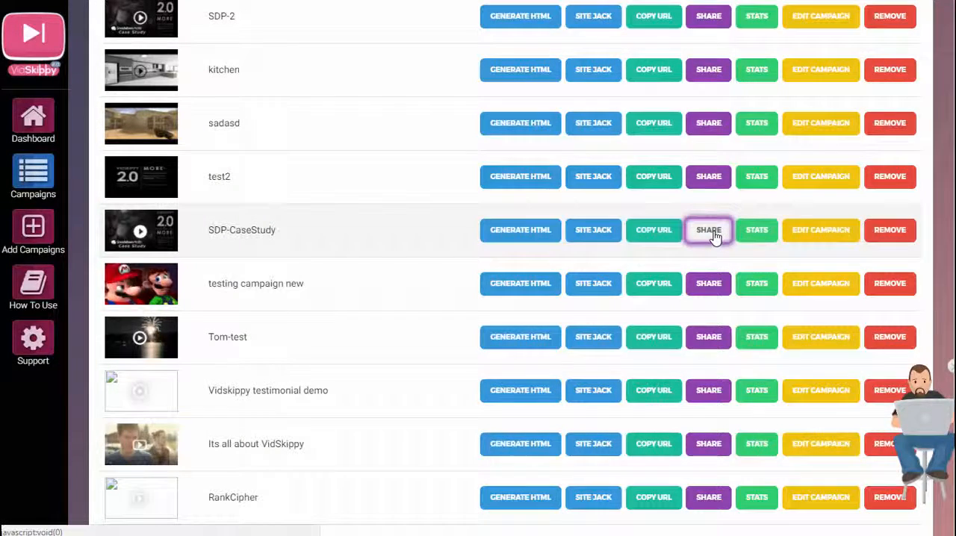
Start sharing the SDP-CaseStudy campaign on Facebook and enter "testing" as the post message.
{"action": "left_click", "coordinate": [710, 232]}
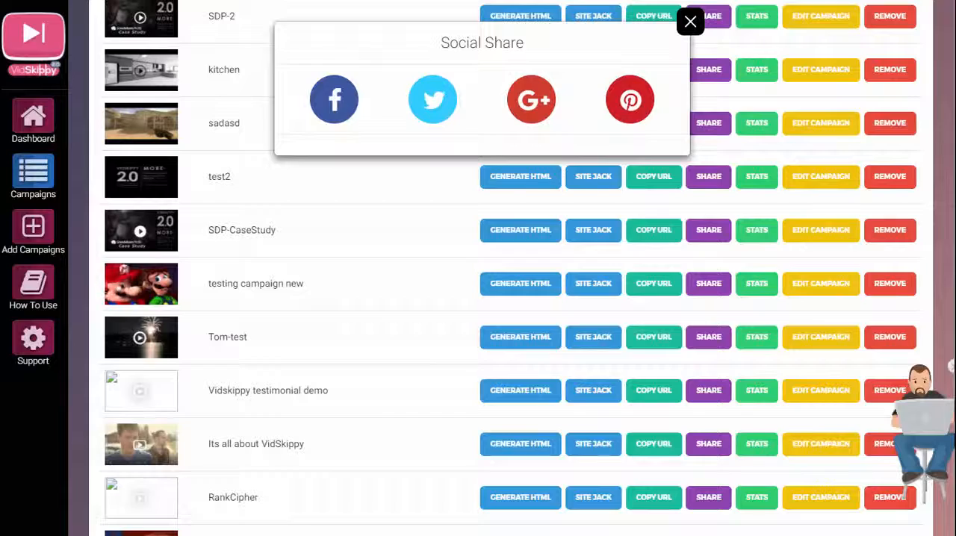
{"action": "left_click_drag", "start_coordinate": [0, 0], "coordinate": [415, 7]}
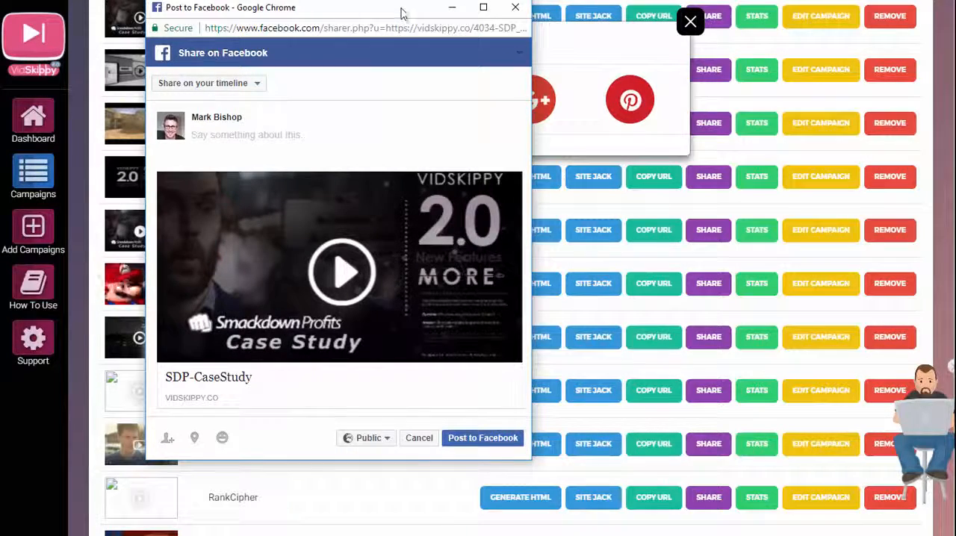
{"action": "left_click_drag", "start_coordinate": [166, 13], "coordinate": [210, 60]}
{"action": "left_click_drag", "start_coordinate": [377, 72], "coordinate": [767, 74]}
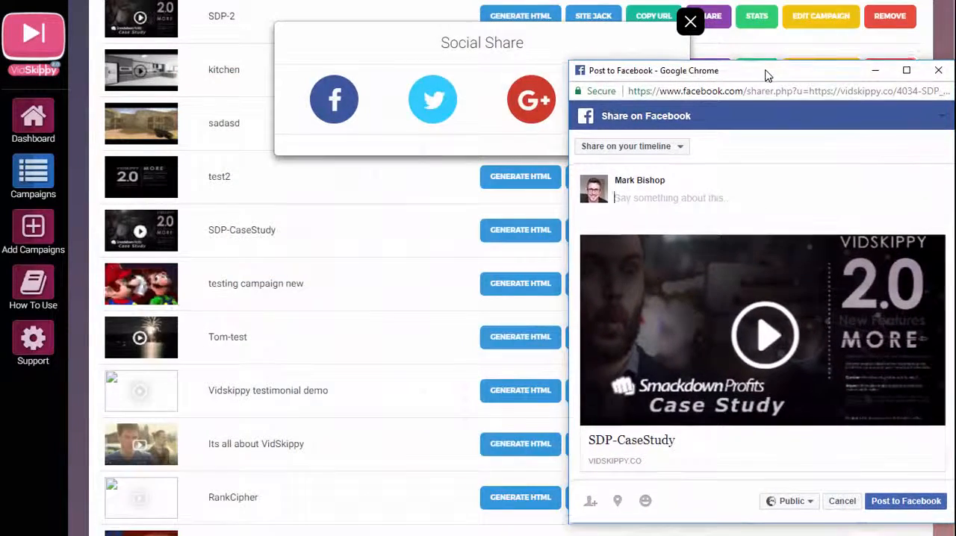
{"action": "left_click", "coordinate": [639, 196]}
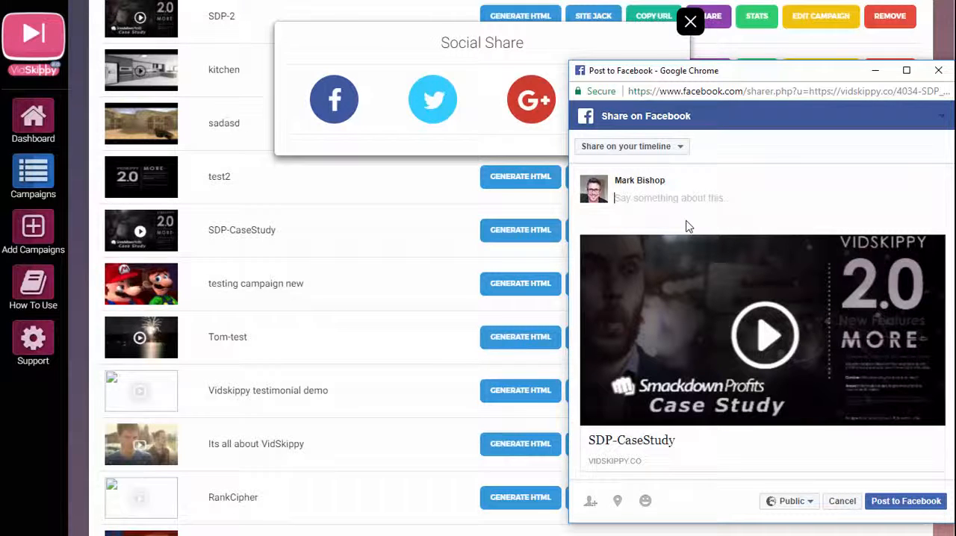
{"action": "type", "text": "testing"}
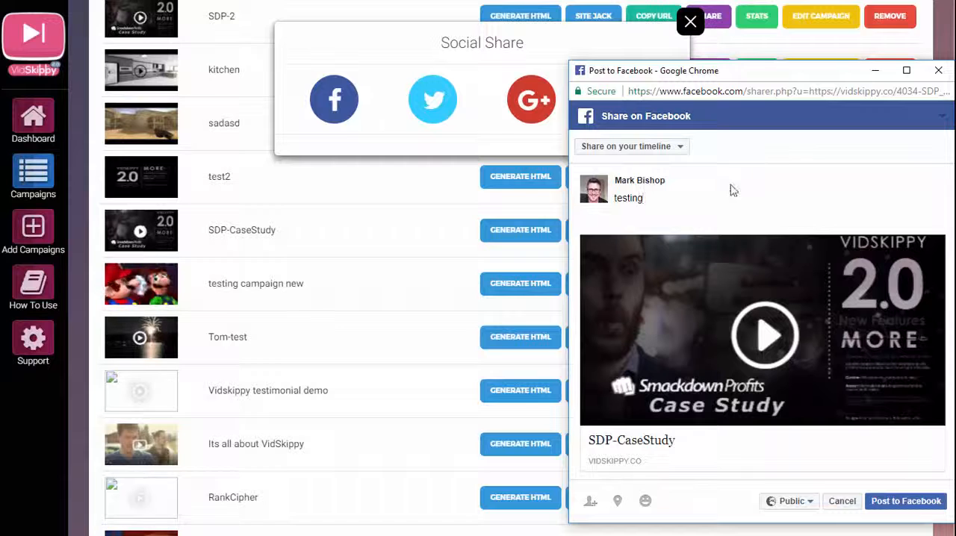
Switch the share destination to a managed Page, choose the Page bearing the account owner's name, and publish the post.
{"action": "left_click", "coordinate": [681, 147]}
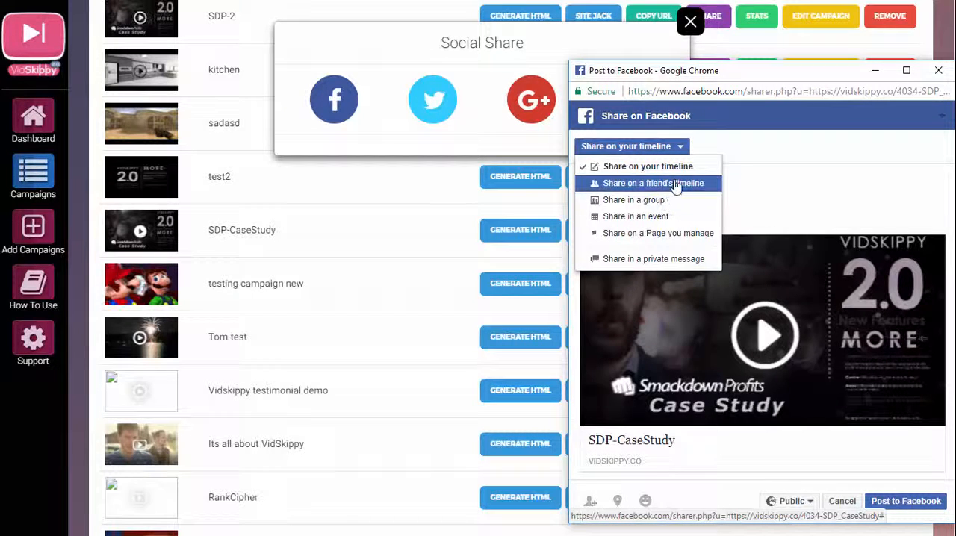
{"action": "left_click", "coordinate": [657, 234]}
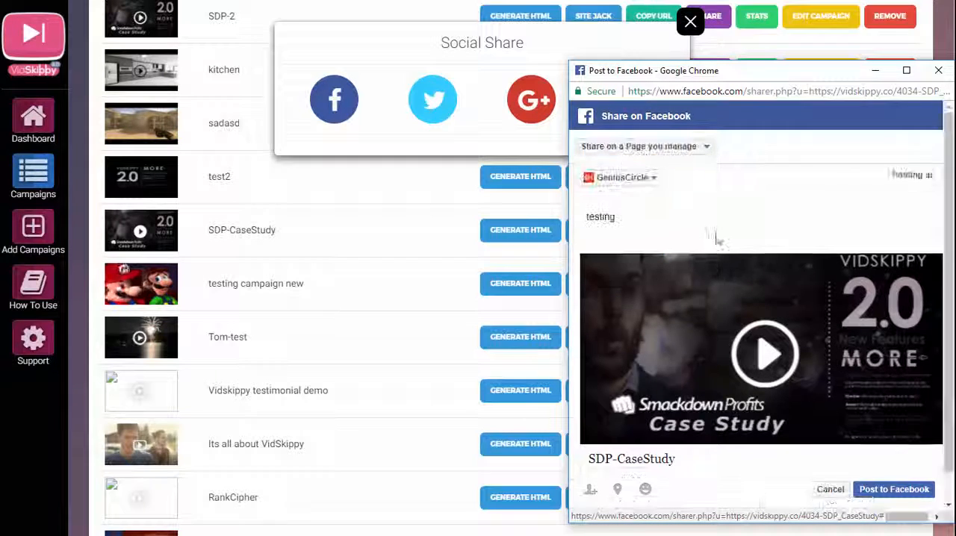
{"action": "left_click", "coordinate": [655, 178]}
{"action": "scroll", "coordinate": [662, 235], "scroll_direction": "down", "scroll_amount": 5}
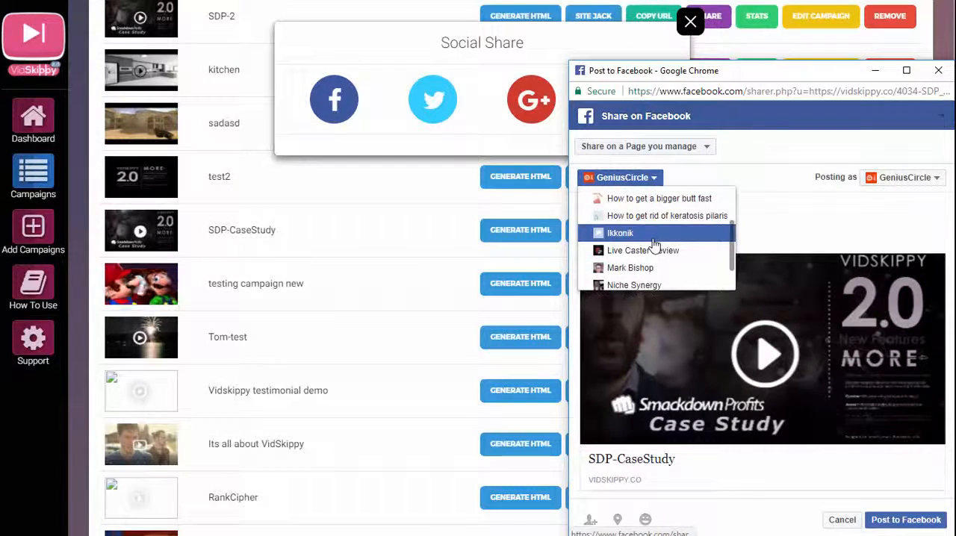
{"action": "left_click", "coordinate": [647, 229]}
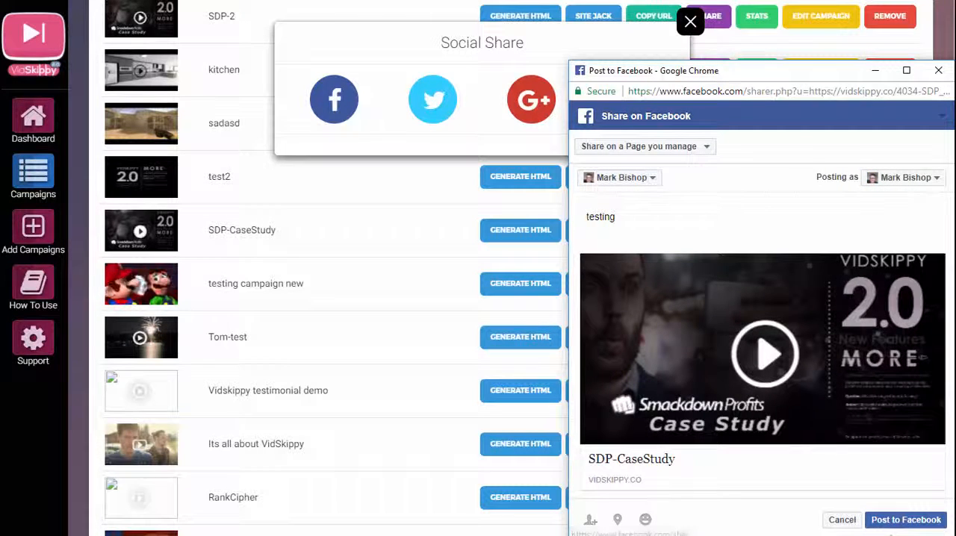
{"action": "left_click", "coordinate": [894, 521]}
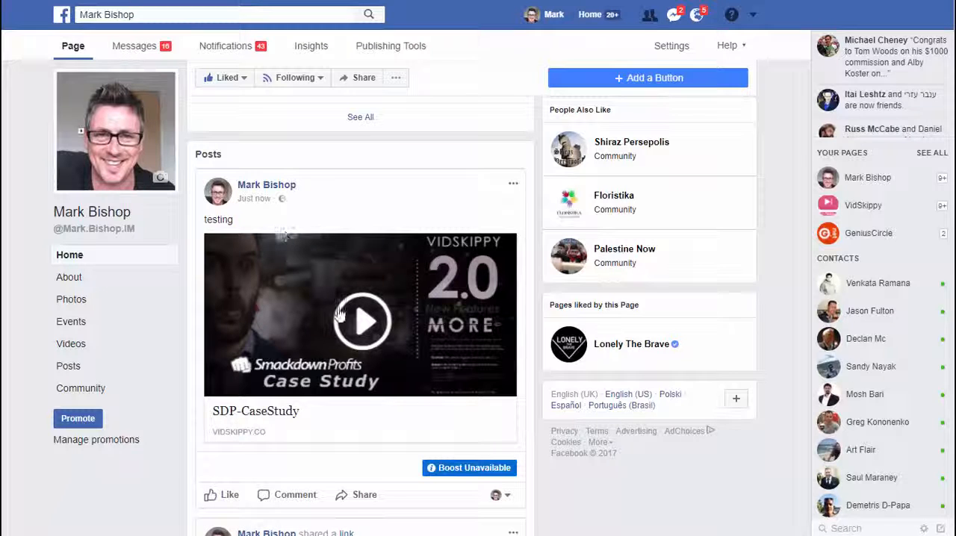
Open the SDP-CaseStudy link from the published Facebook post and play the video.
{"action": "left_click", "coordinate": [364, 324]}
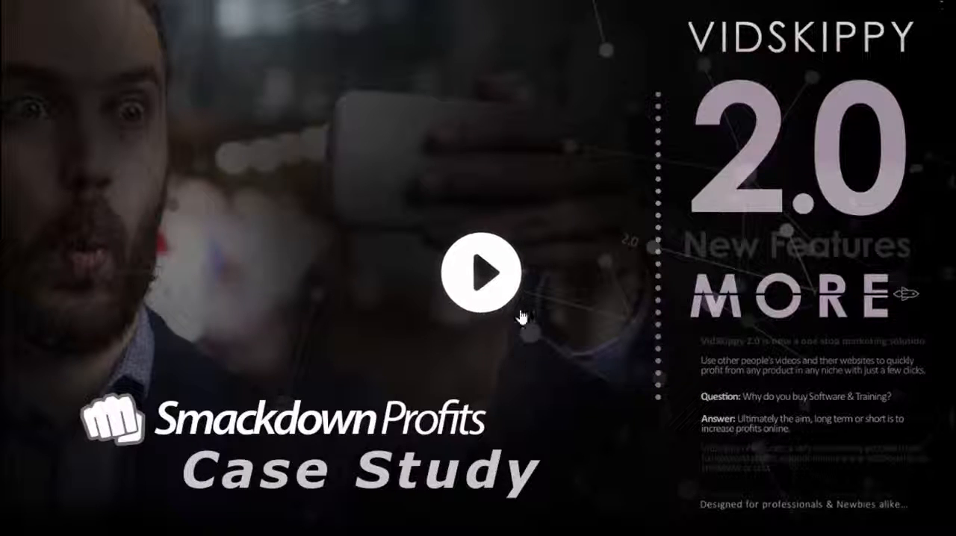
{"action": "left_click", "coordinate": [487, 275]}
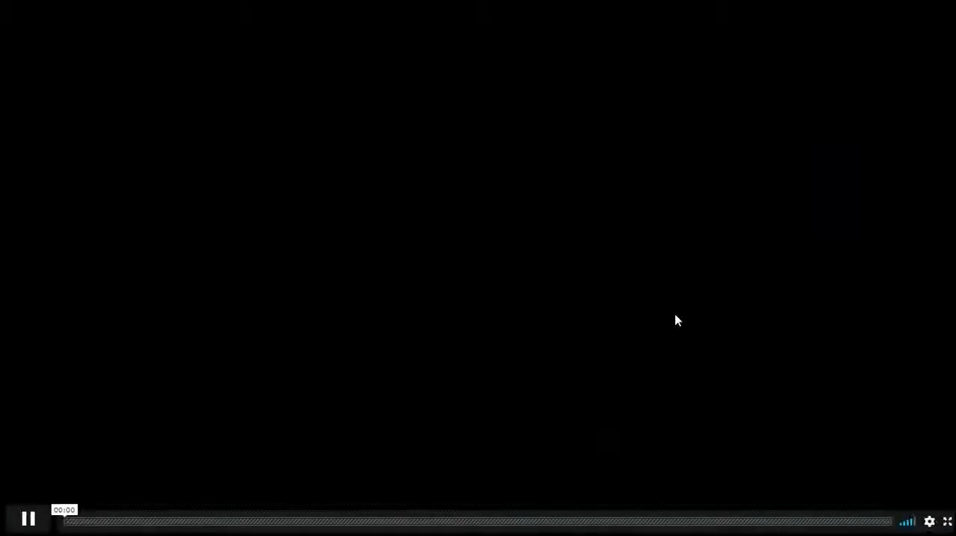